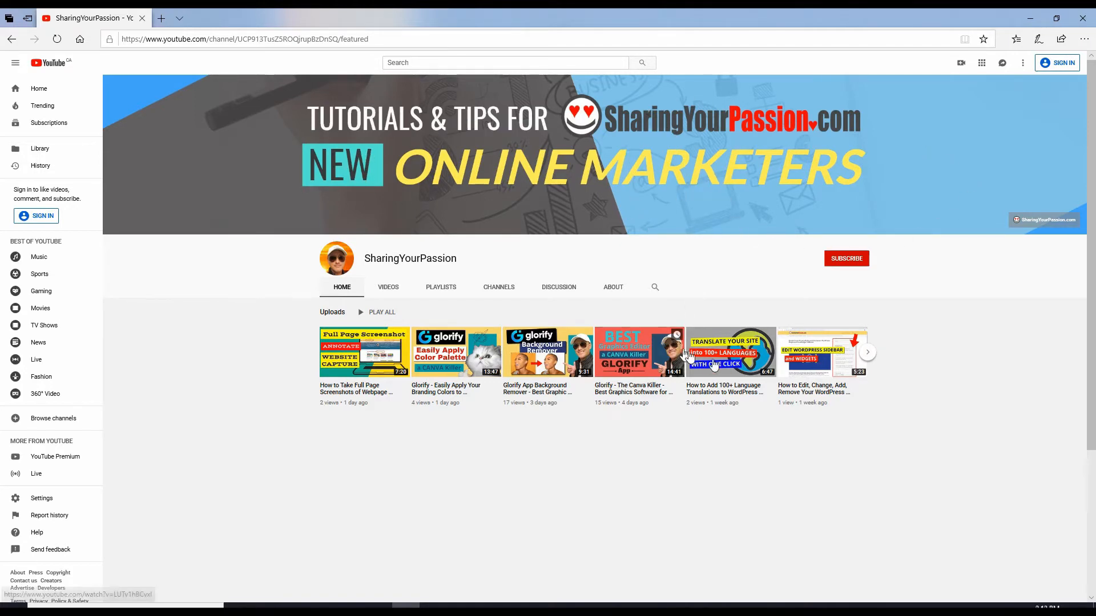
Review the channel's home page and the description, details and links in its About section.
scroll(724, 362, down, 4)
scroll(723, 363, up, 4)
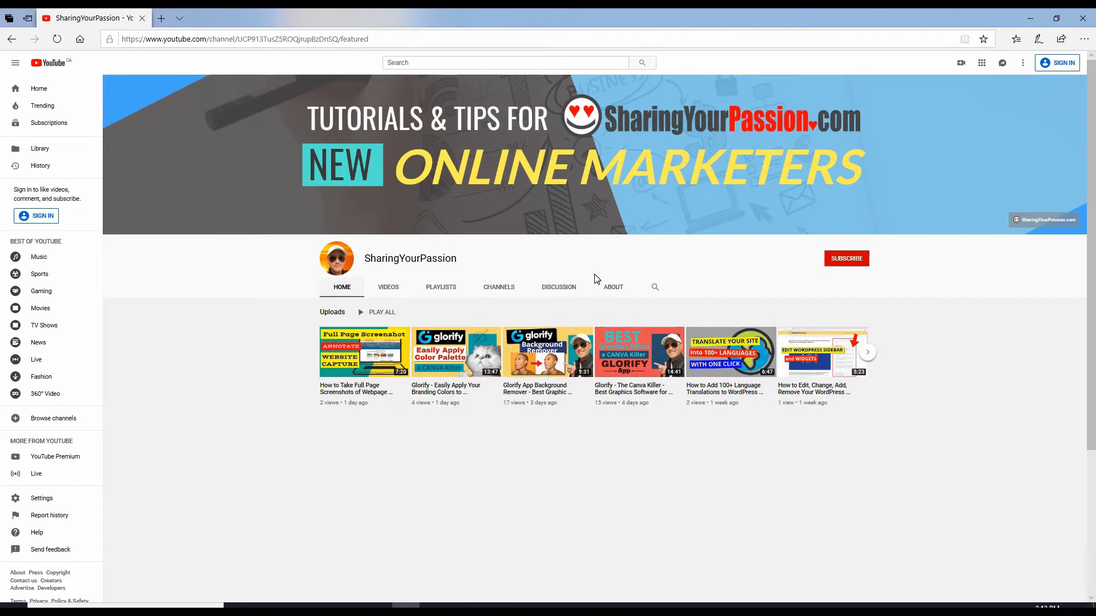
click(612, 289)
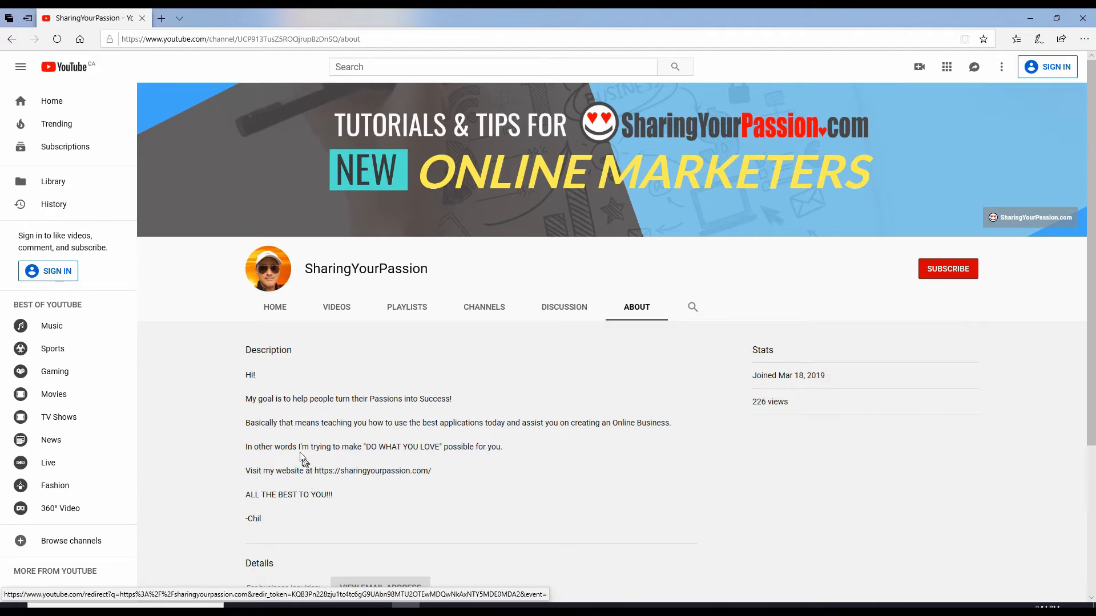
scroll(341, 444, down, 3)
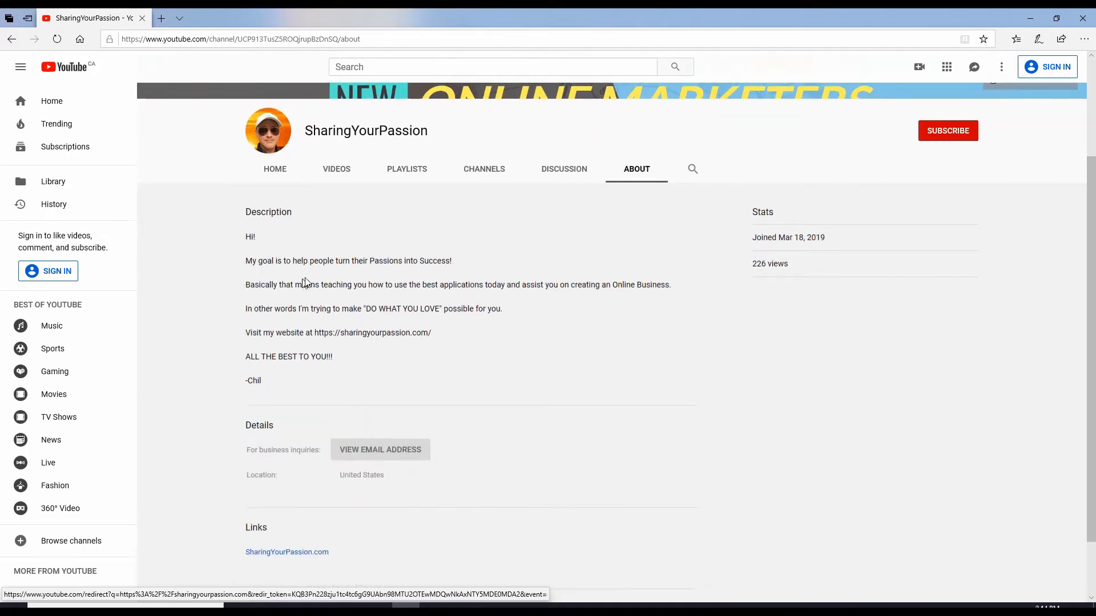
scroll(326, 411, down, 1)
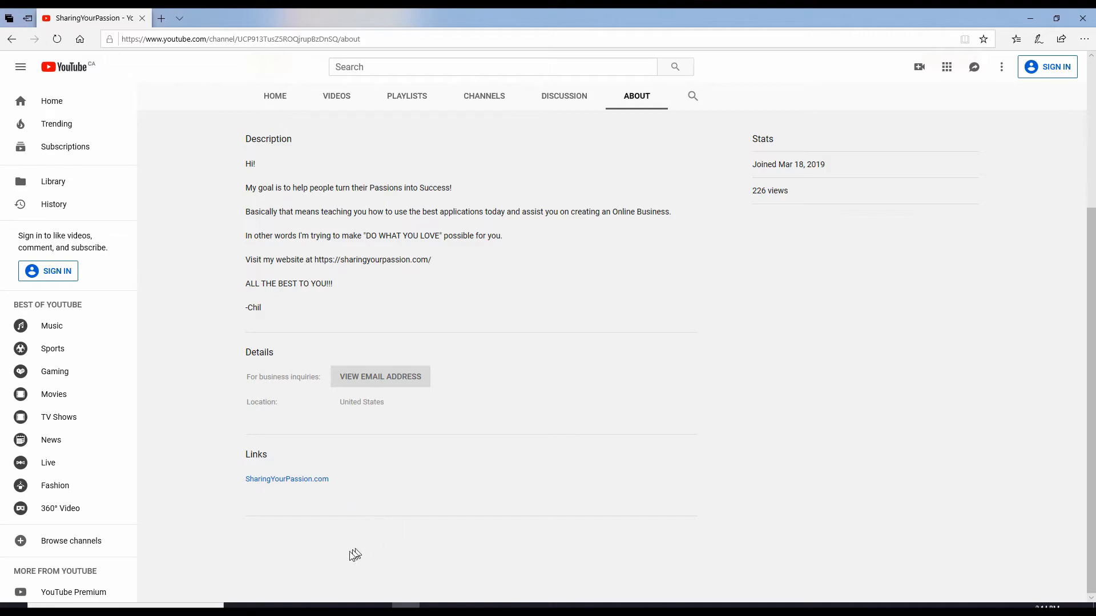
scroll(576, 336, up, 3)
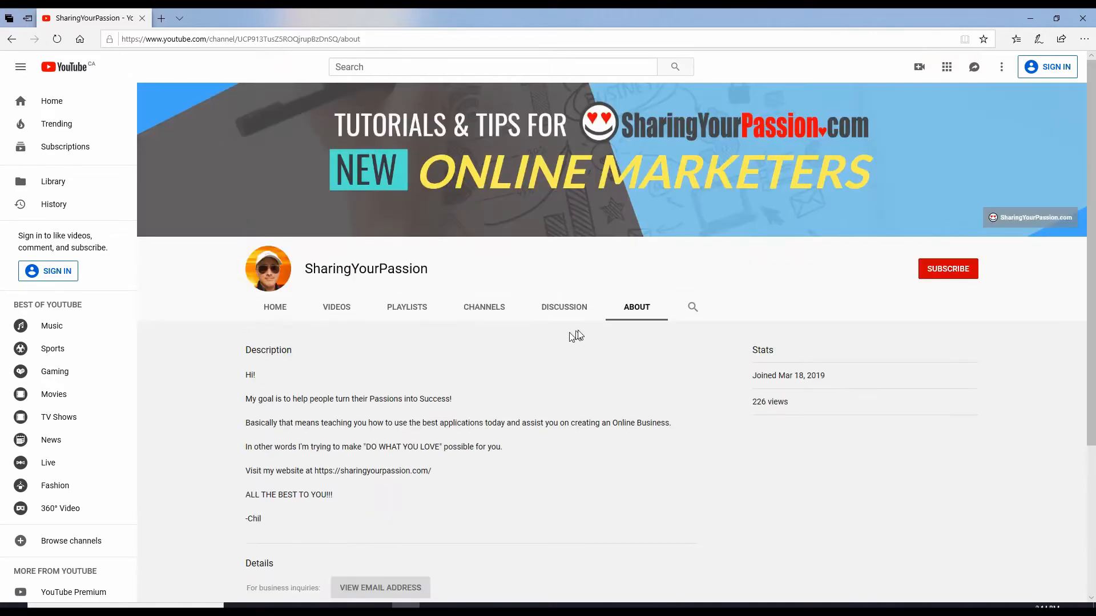
Return to the channel's home page and examine how its uploaded videos are laid out for visitors.
click(275, 309)
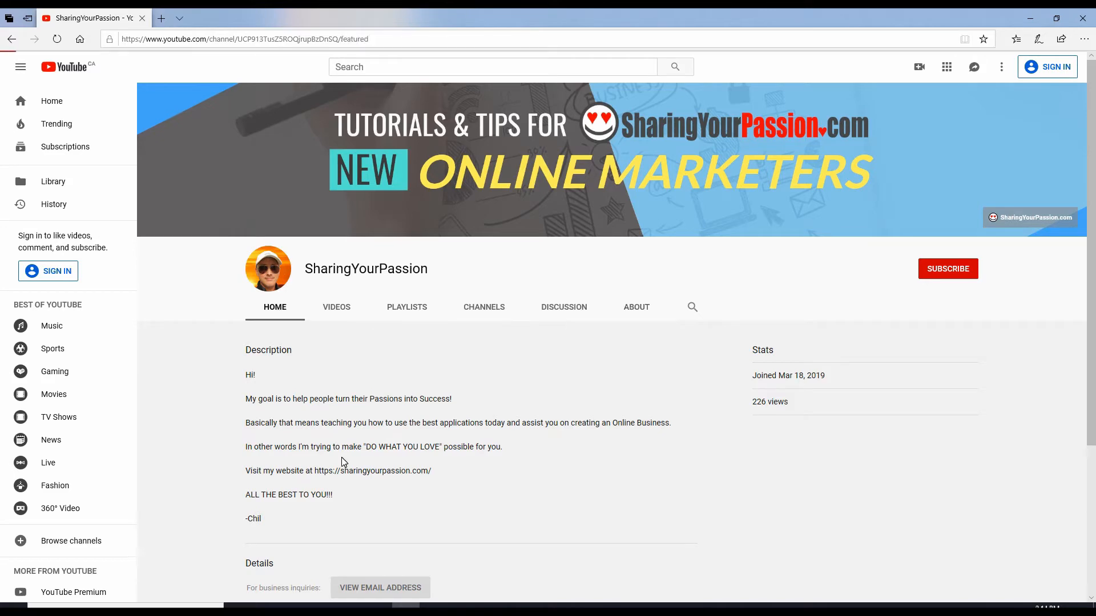
scroll(465, 451, down, 3)
scroll(465, 451, up, 3)
scroll(465, 451, down, 3)
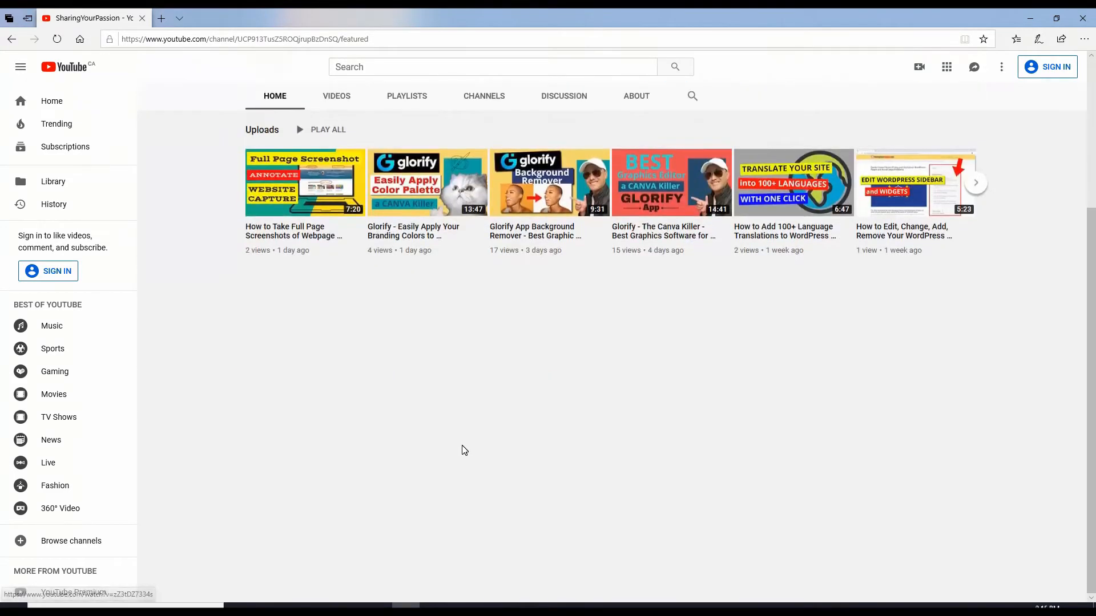
scroll(385, 369, up, 3)
scroll(387, 377, down, 3)
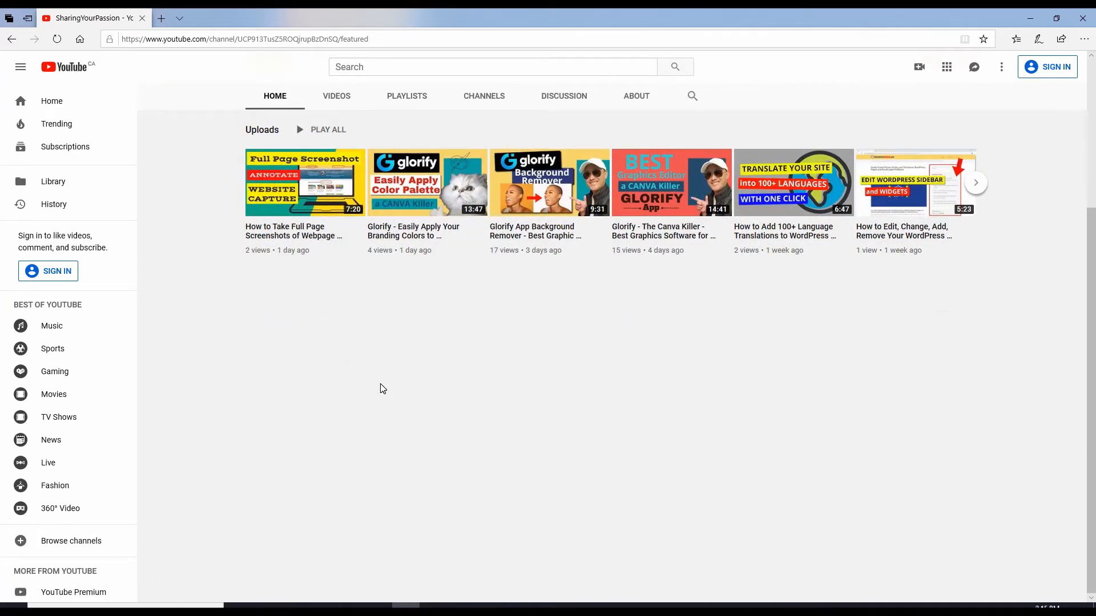
scroll(388, 410, up, 3)
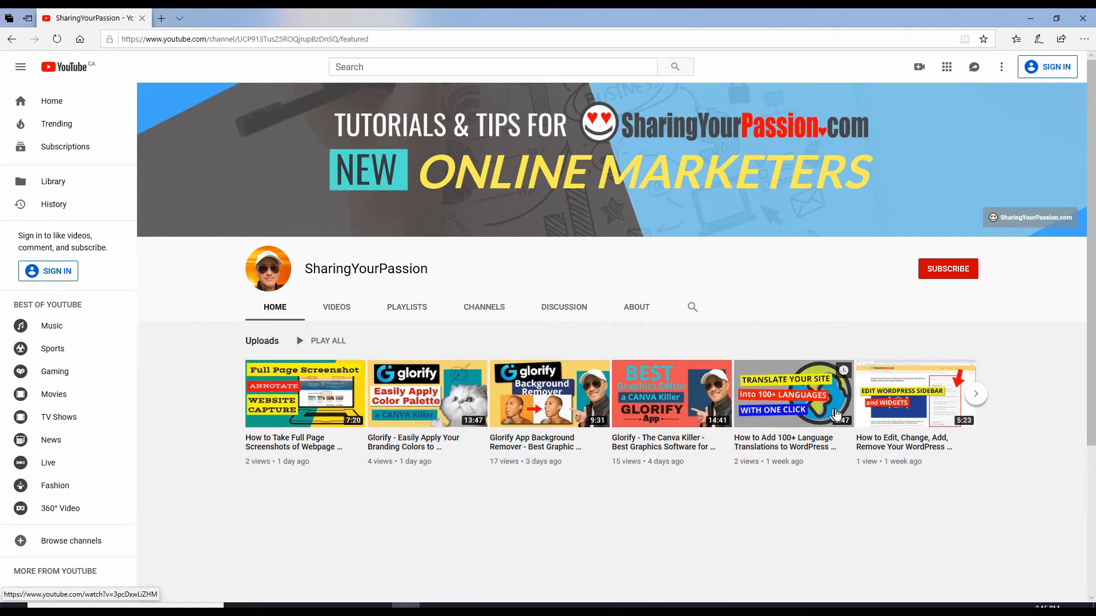
scroll(512, 495, down, 3)
scroll(507, 485, up, 3)
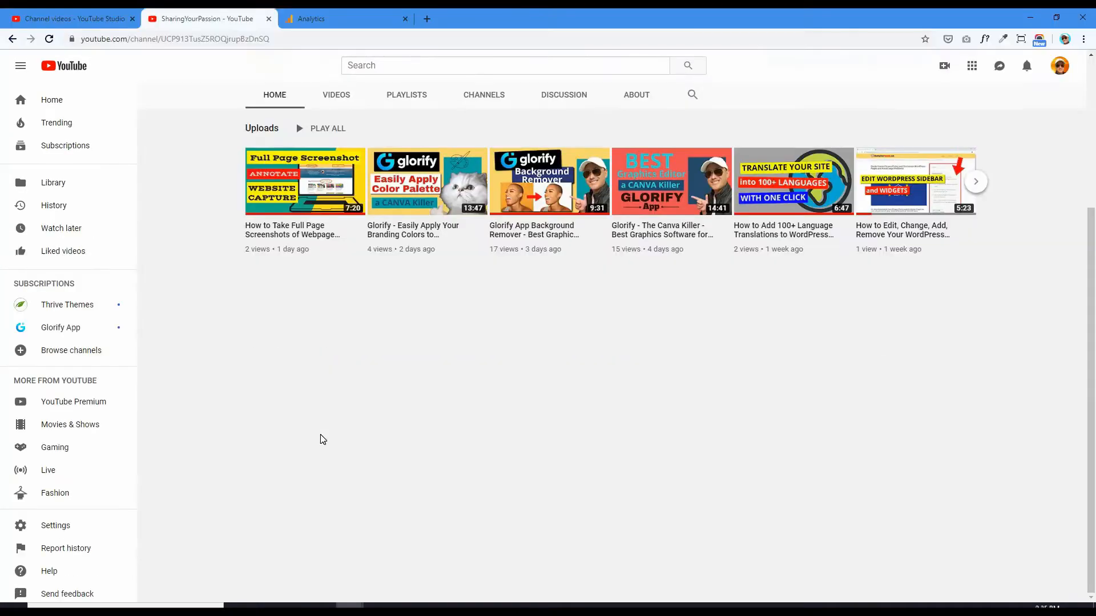
Open the SharingYourPassion channel for customization from the signed-in account.
scroll(343, 400, up, 3)
scroll(380, 383, down, 3)
scroll(411, 396, up, 2)
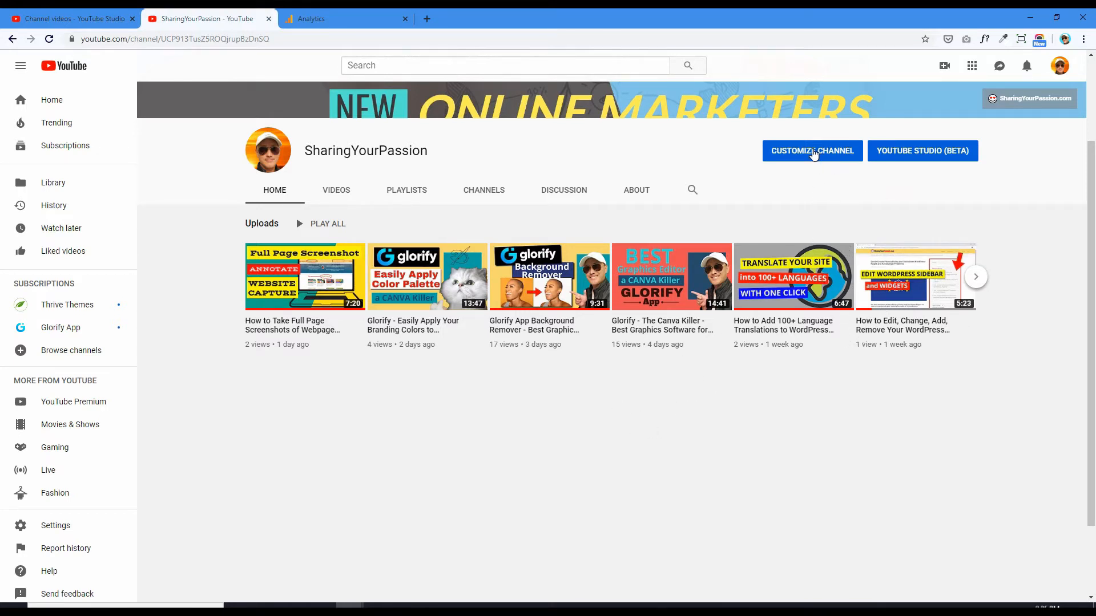
click(813, 151)
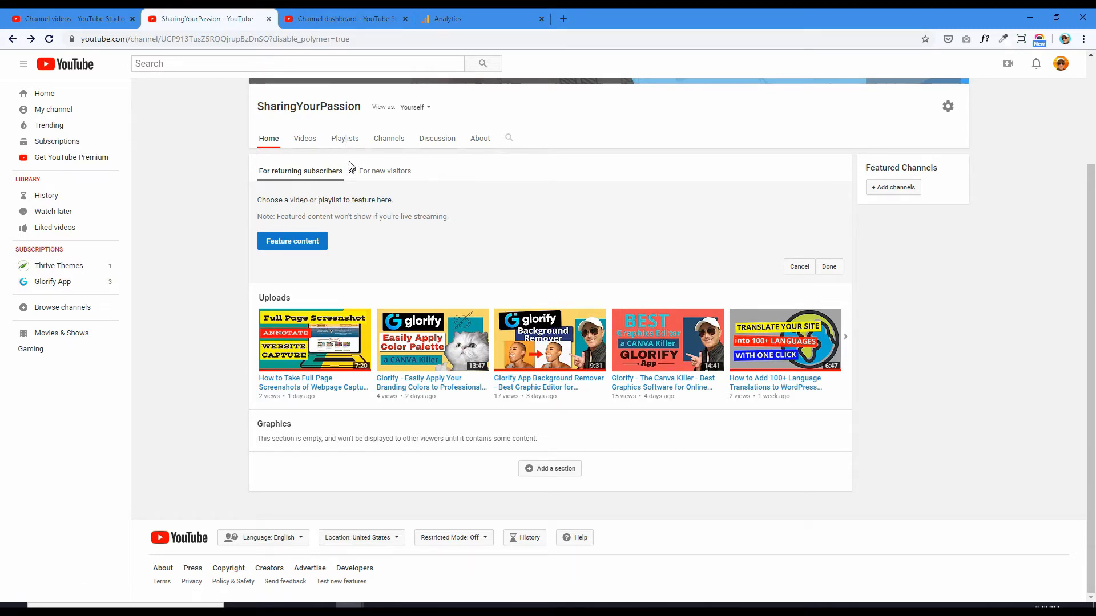
Create a new playlist titled "Graphic Editors and Design" in the channel's playlists.
scroll(350, 169, up, 3)
click(346, 274)
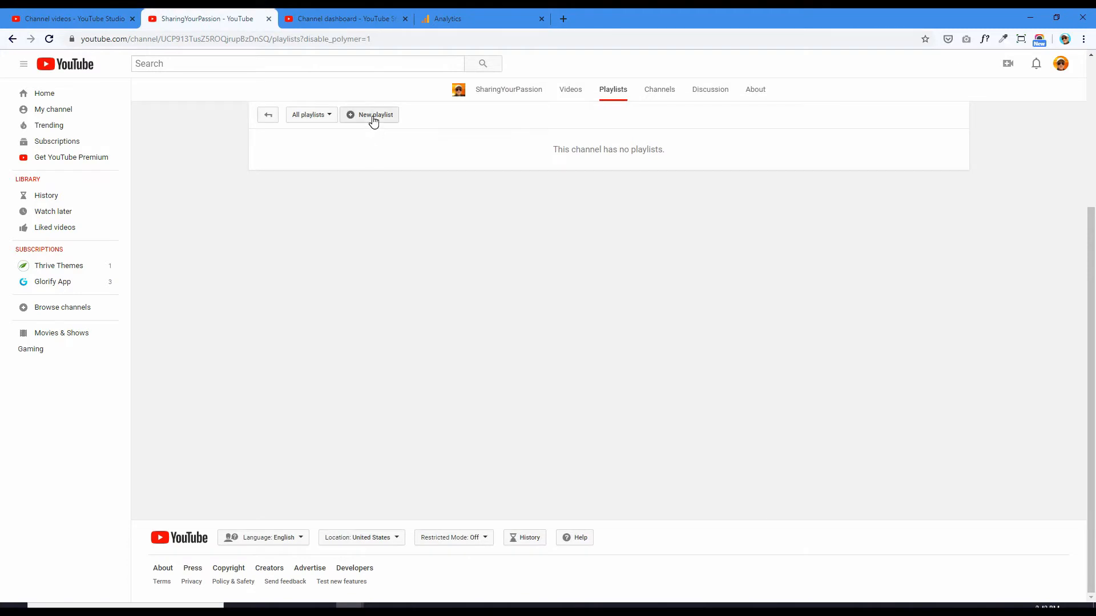
click(374, 117)
click(394, 168)
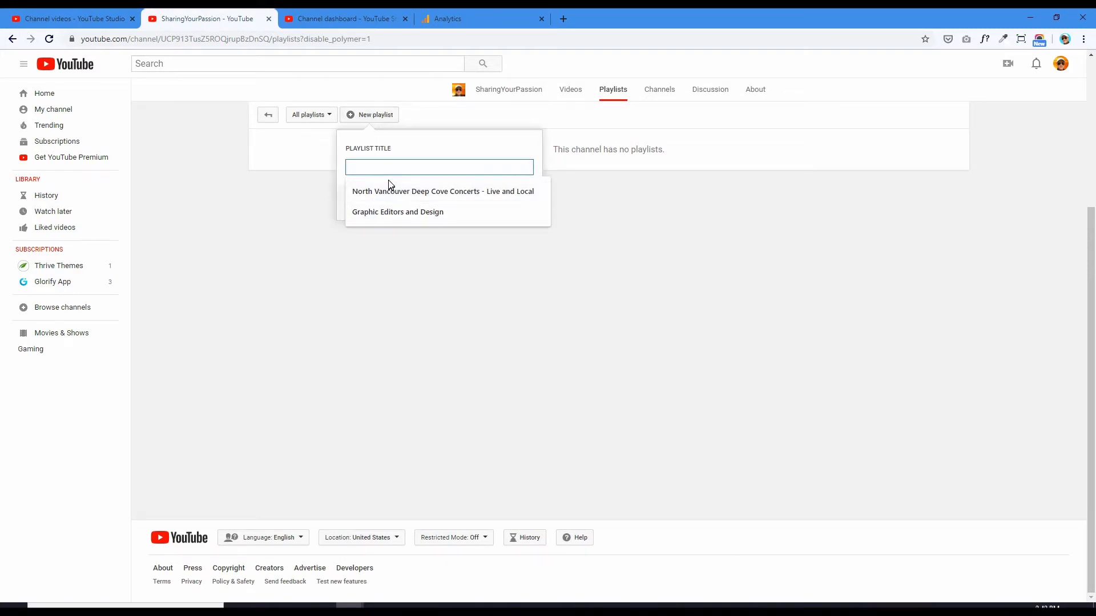
click(417, 217)
click(528, 206)
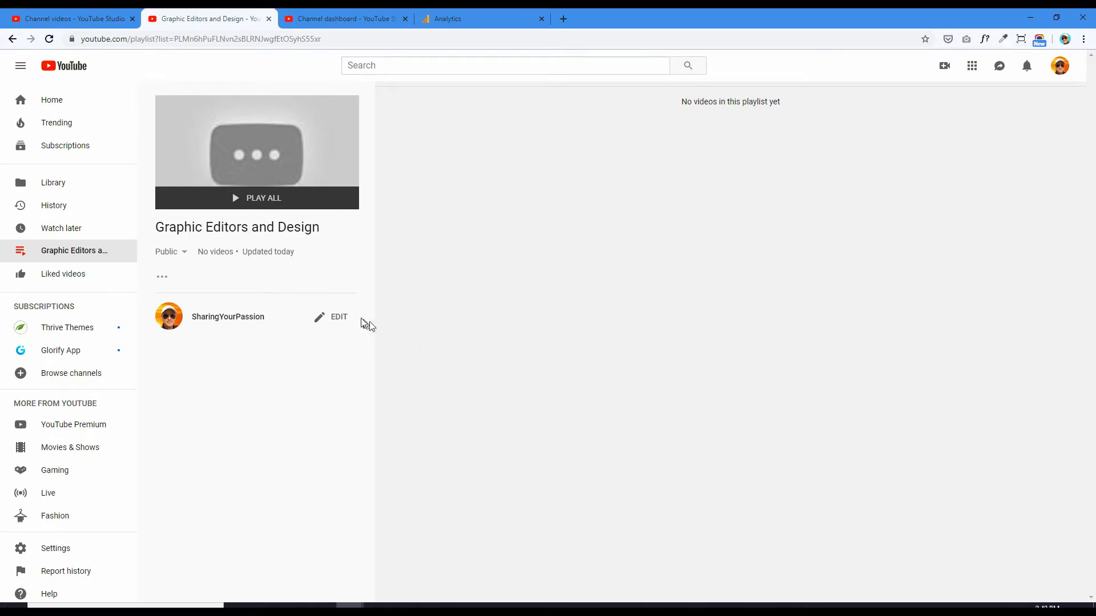
Select the full-page screenshot video and the three Glorify videos from the channel's own uploads for the Graphic Editors and Design playlist.
click(339, 318)
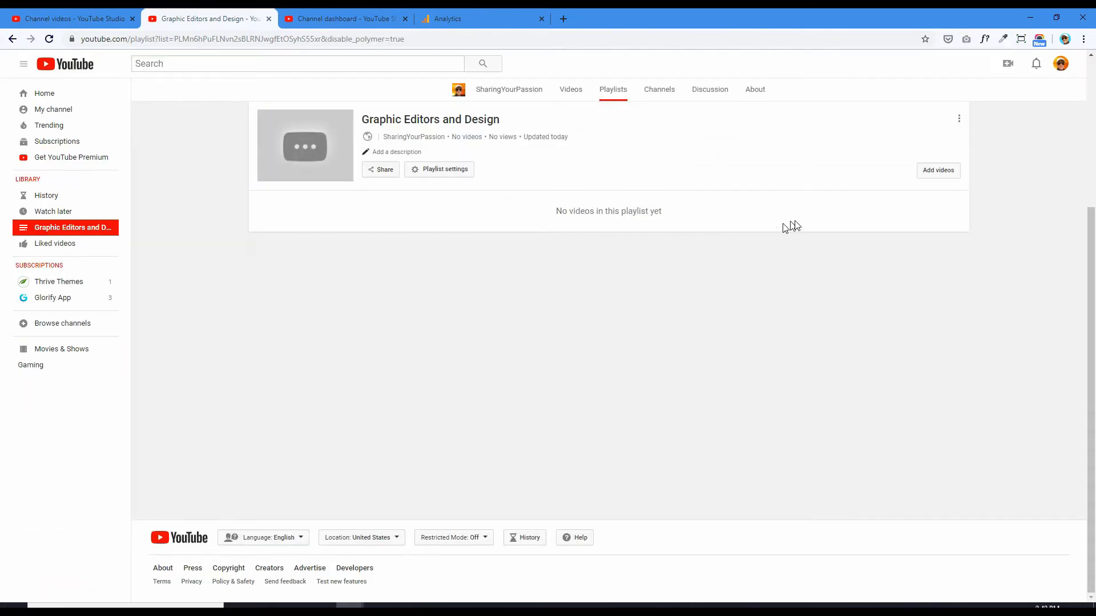
click(939, 171)
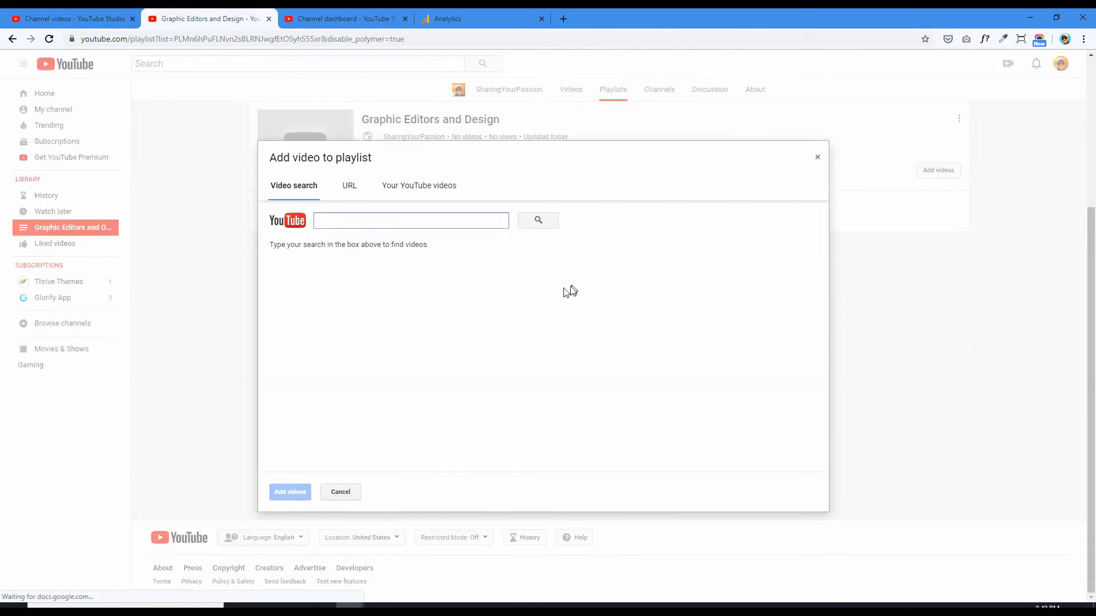
click(430, 191)
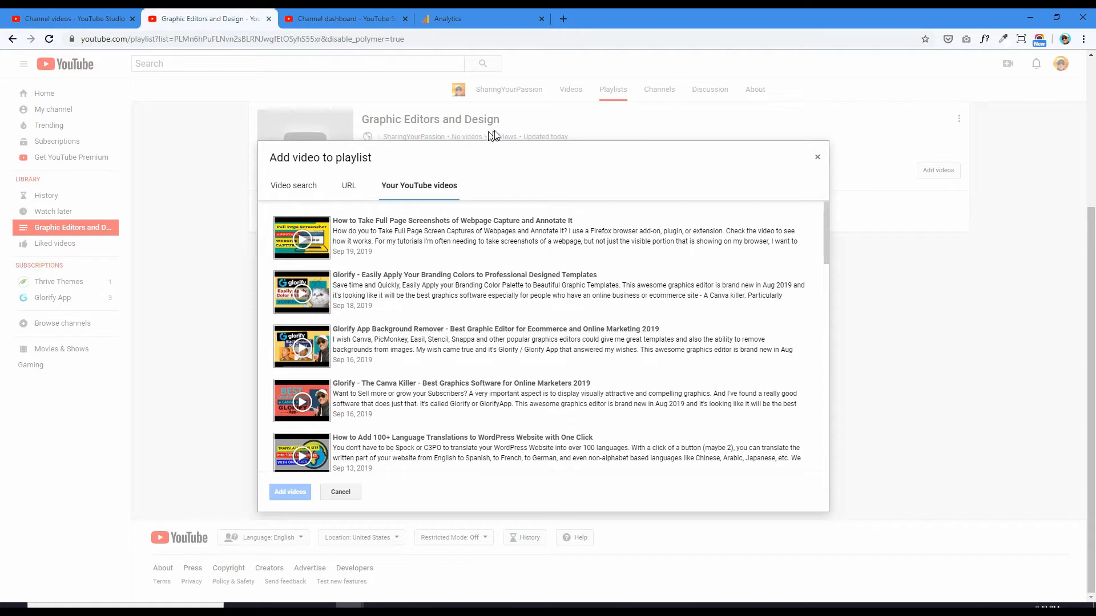
click(364, 235)
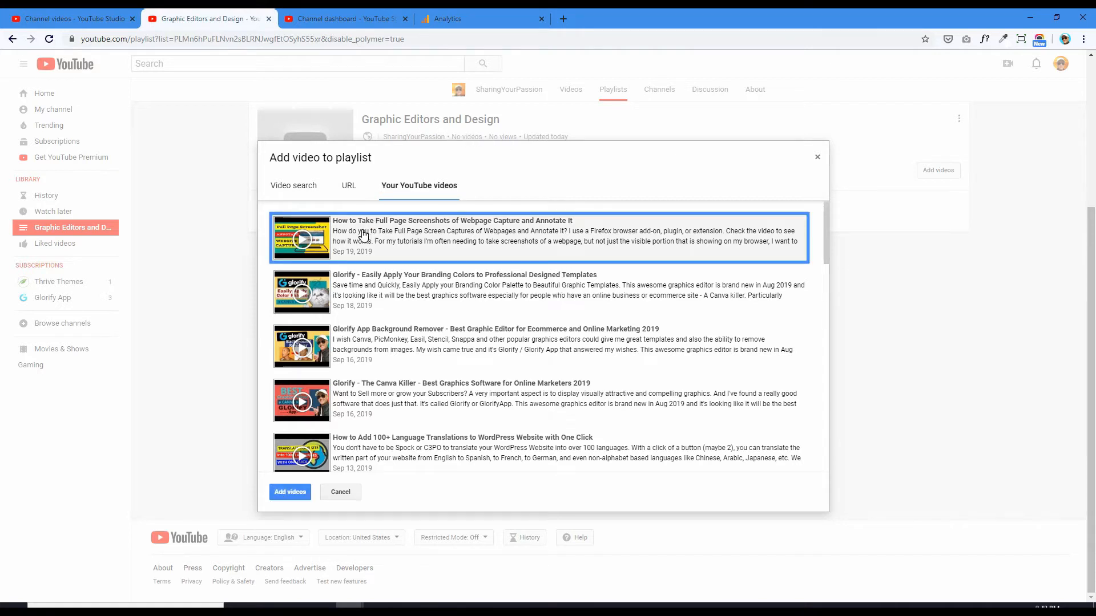
click(411, 290)
click(398, 349)
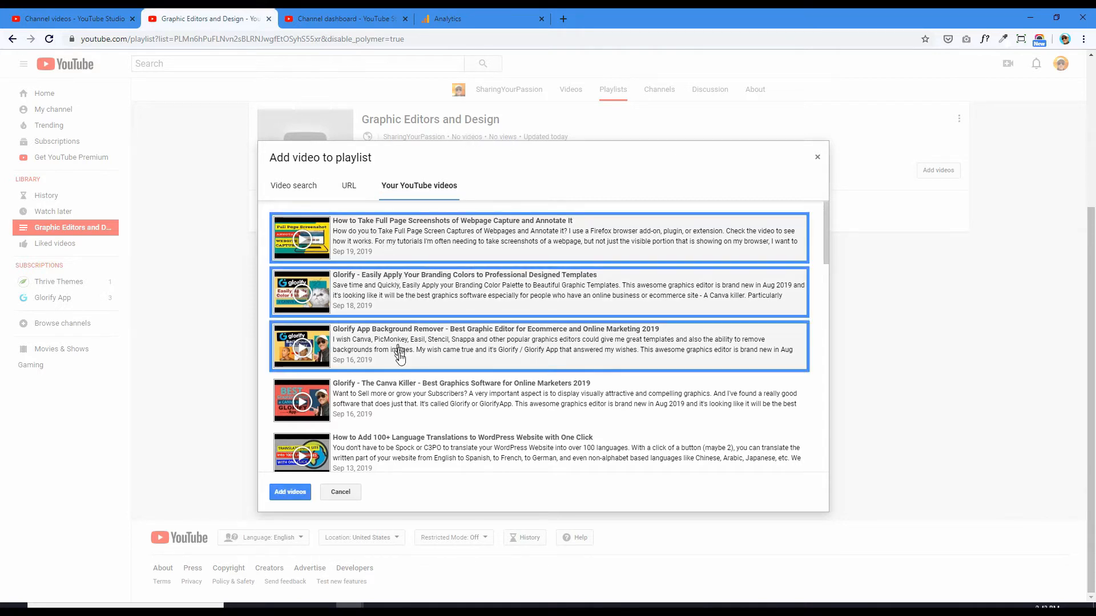
click(402, 404)
Select the Gimp profile sticker and the Paint 3D, Gravit Designer and Gimp background-removal videos as well, and add all selected videos to the playlist.
scroll(405, 456, down, 3)
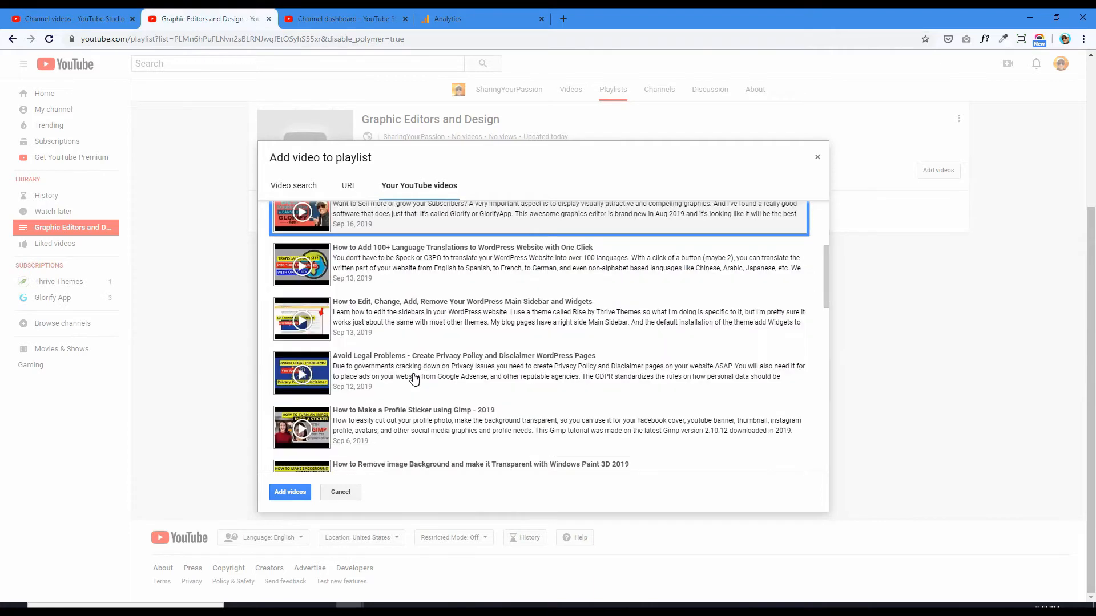
click(407, 425)
scroll(421, 400, down, 3)
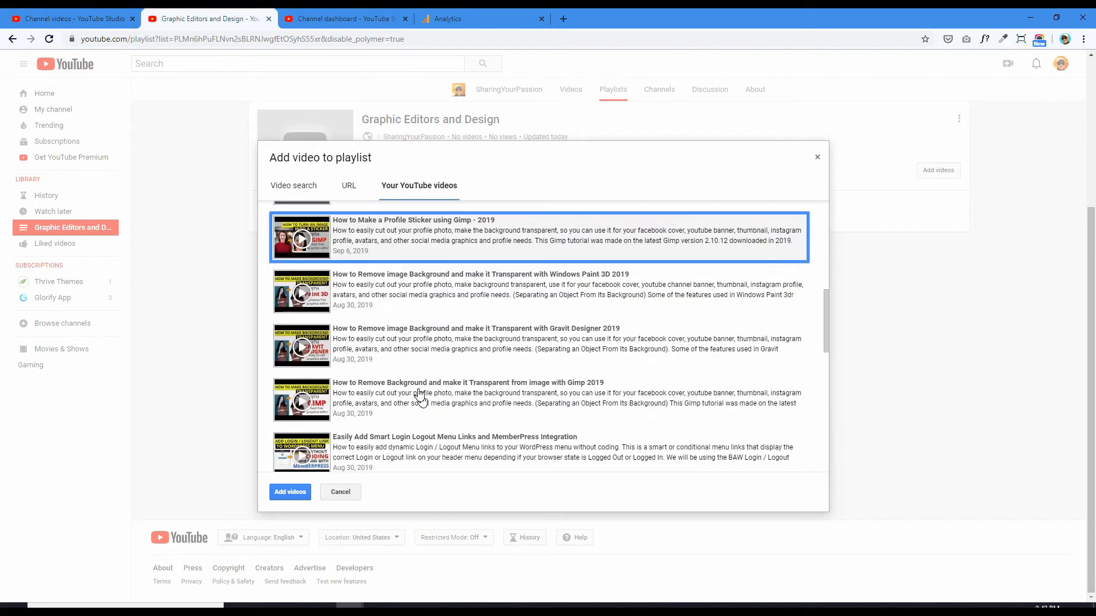
click(389, 294)
click(399, 346)
click(408, 400)
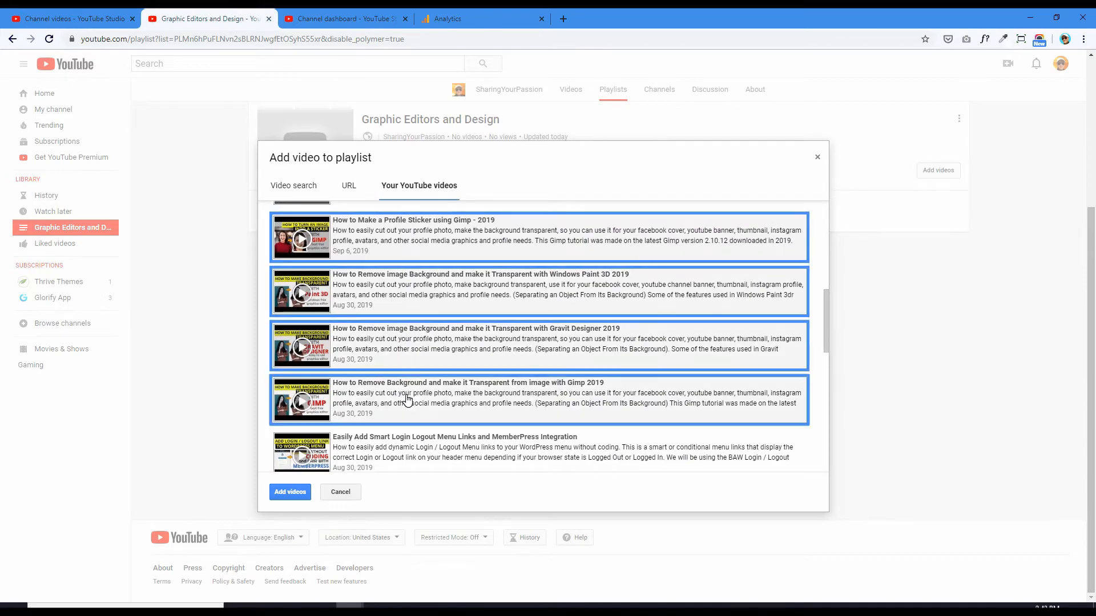
scroll(409, 387, down, 2)
scroll(416, 384, up, 8)
scroll(416, 383, down, 7)
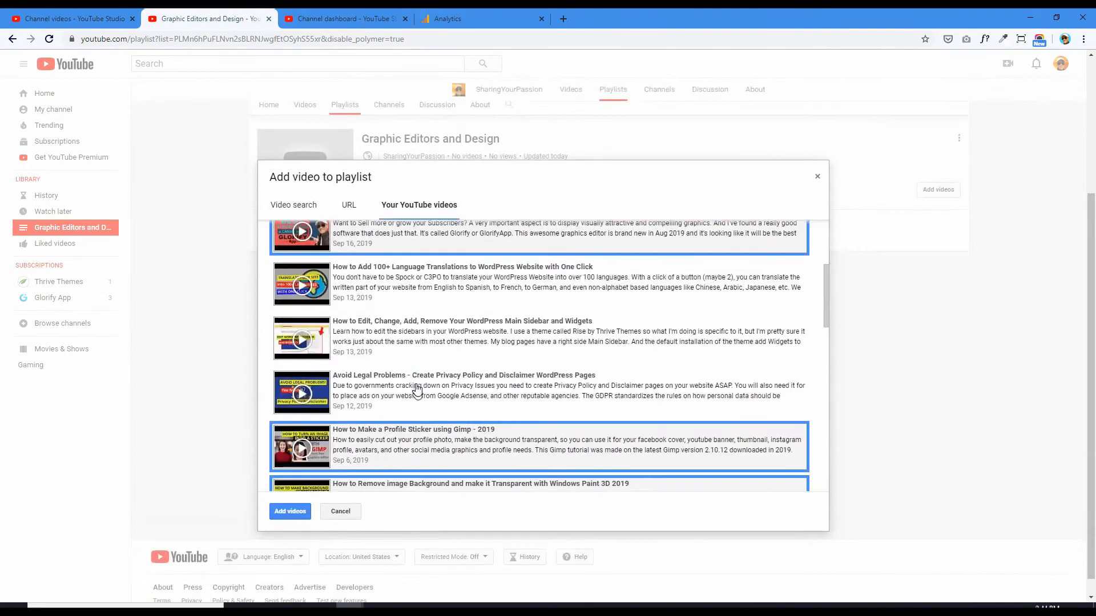
scroll(416, 375, down, 10)
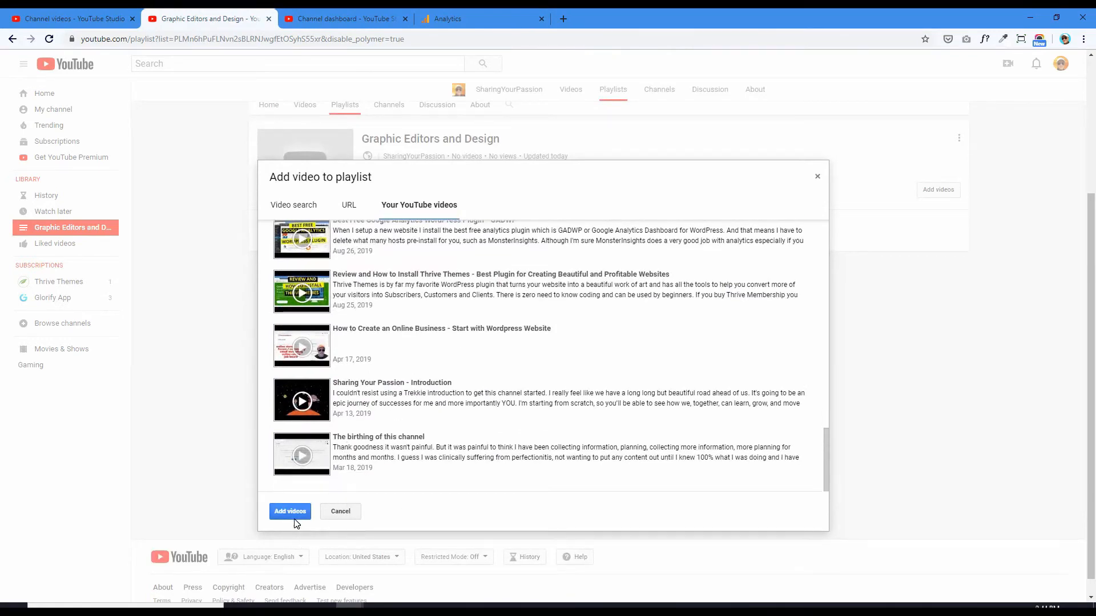
click(296, 512)
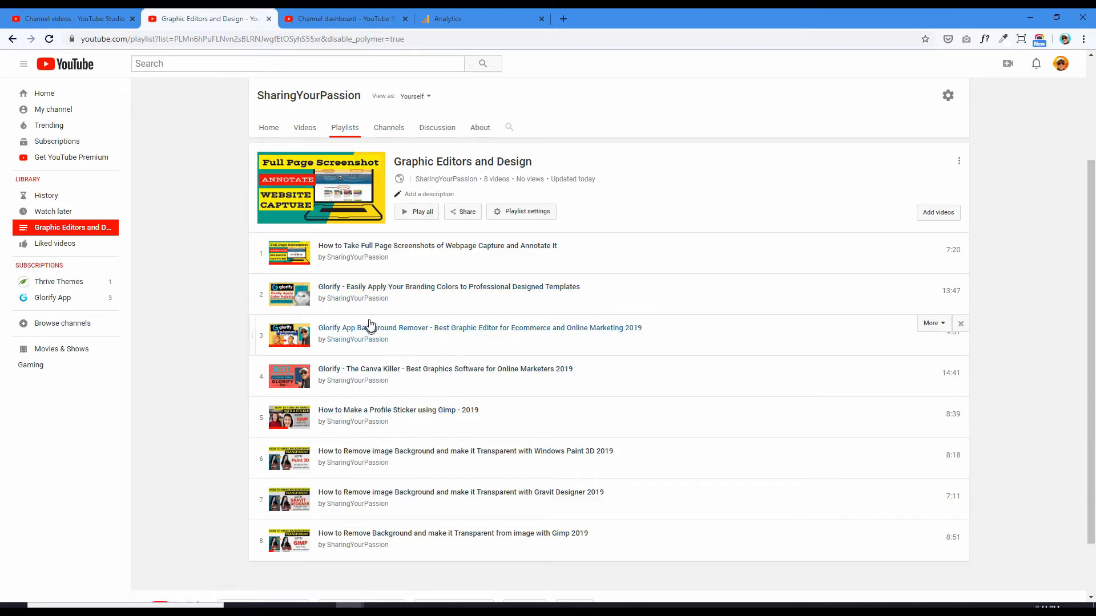
Create another playlist titled "WordPress Websites" in the channel's playlists.
scroll(397, 398, down, 1)
scroll(391, 391, up, 4)
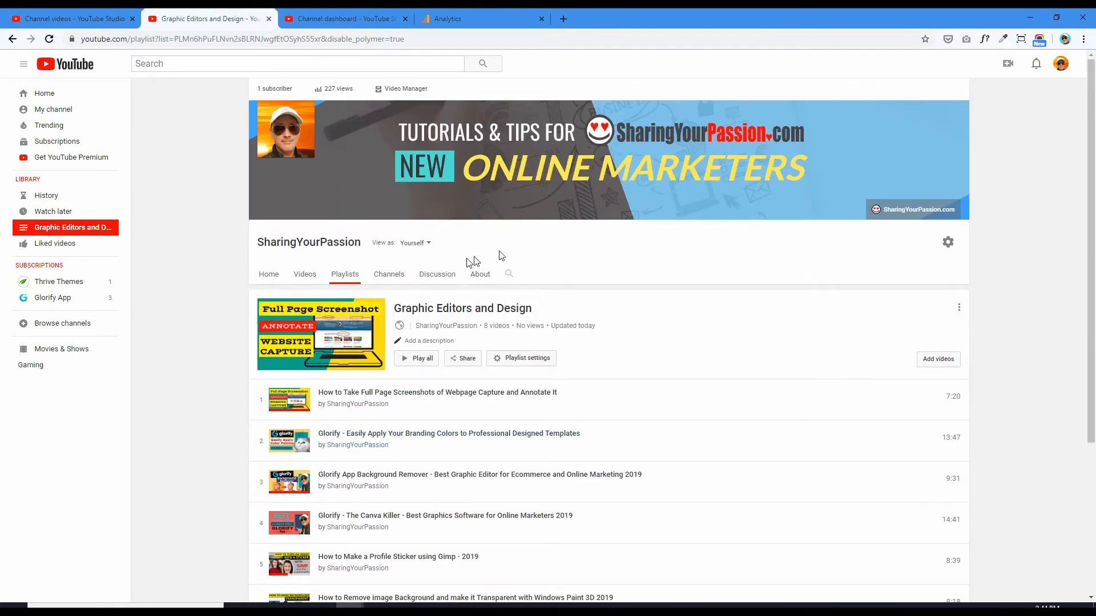
scroll(489, 240, down, 4)
scroll(558, 422, up, 4)
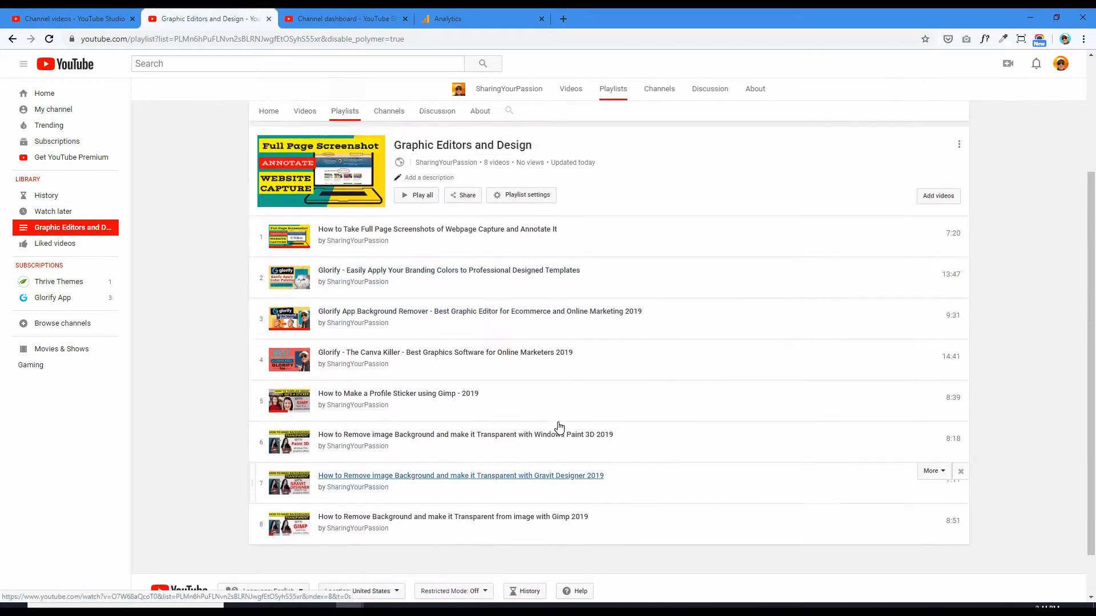
click(343, 252)
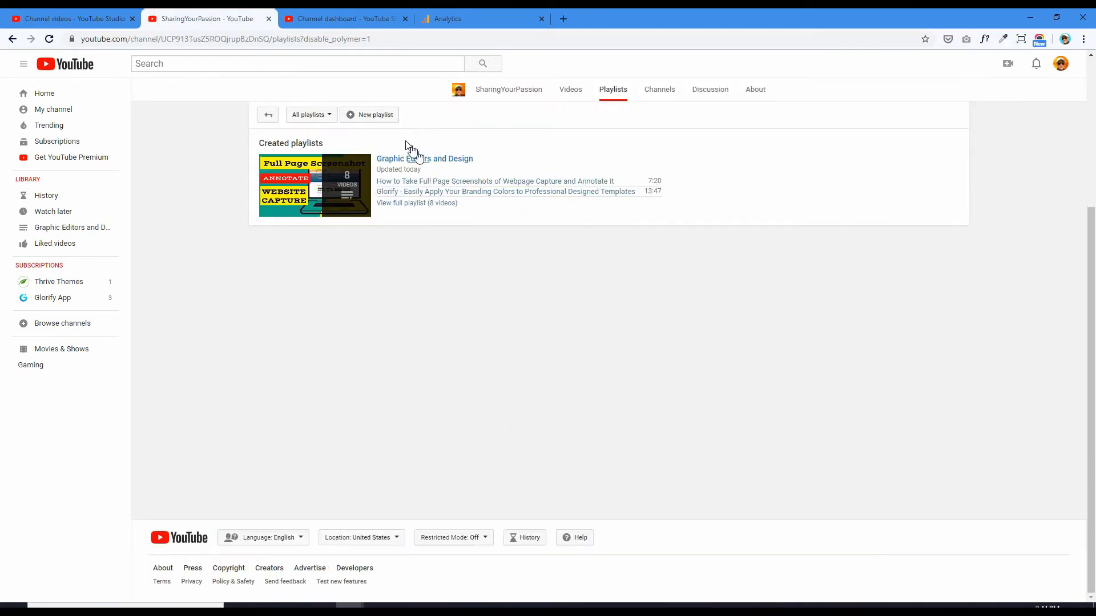
click(372, 116)
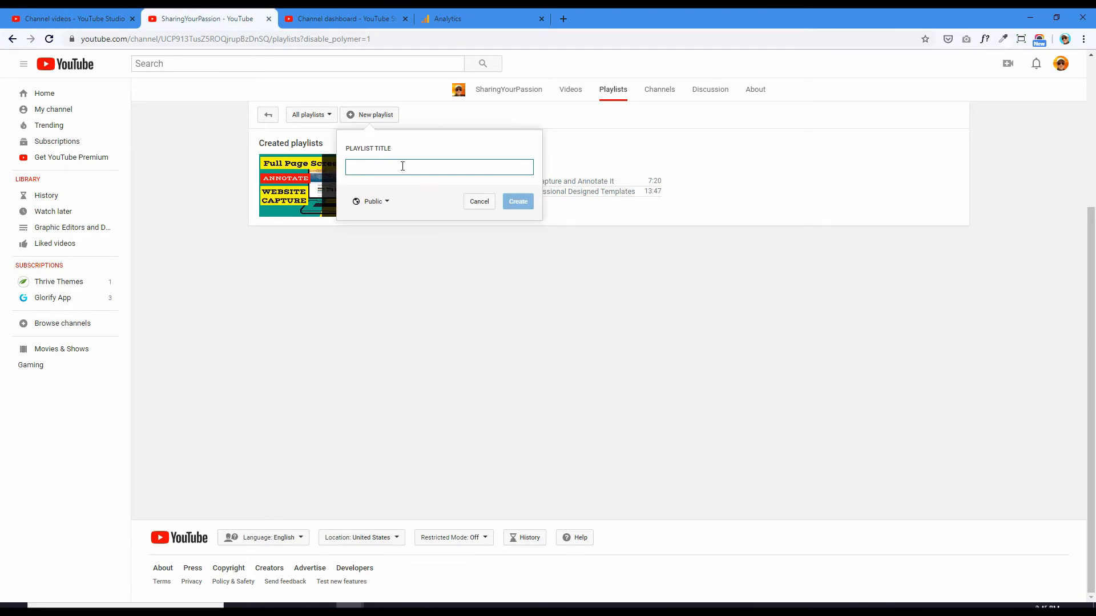
text(Wr)
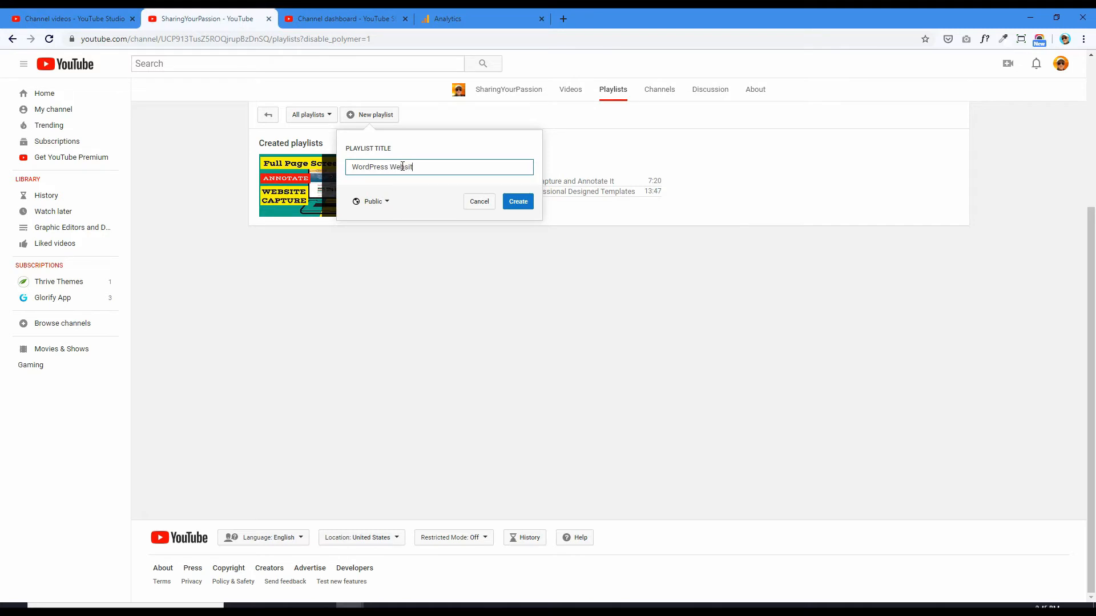
key(Return)
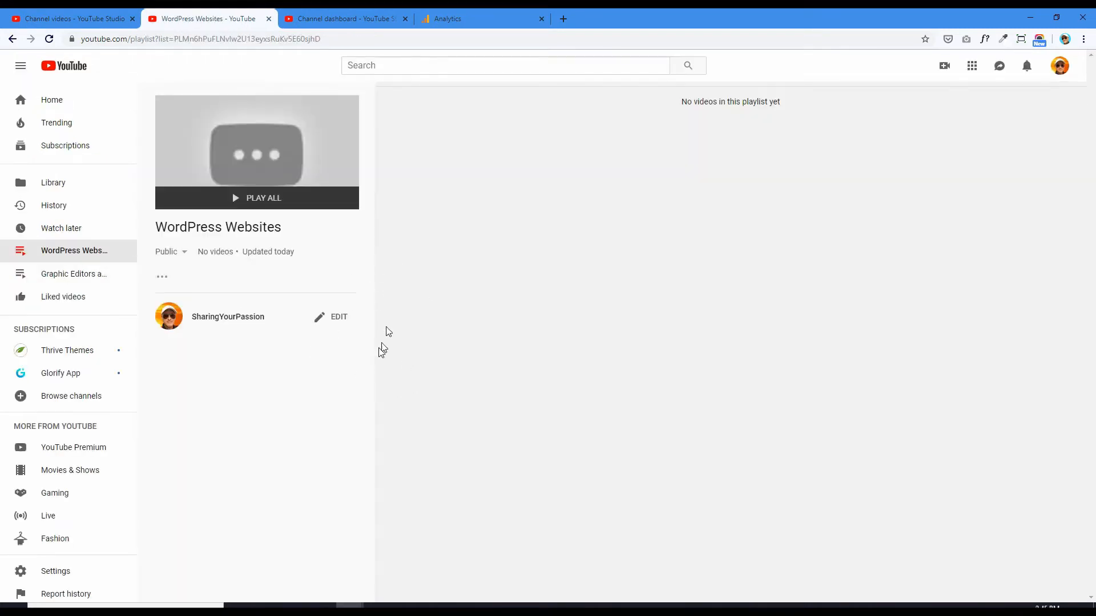
Add nine own uploads to the WordPress Websites playlist, from the main sidebar and widgets video through the Thrive Themes review.
click(342, 320)
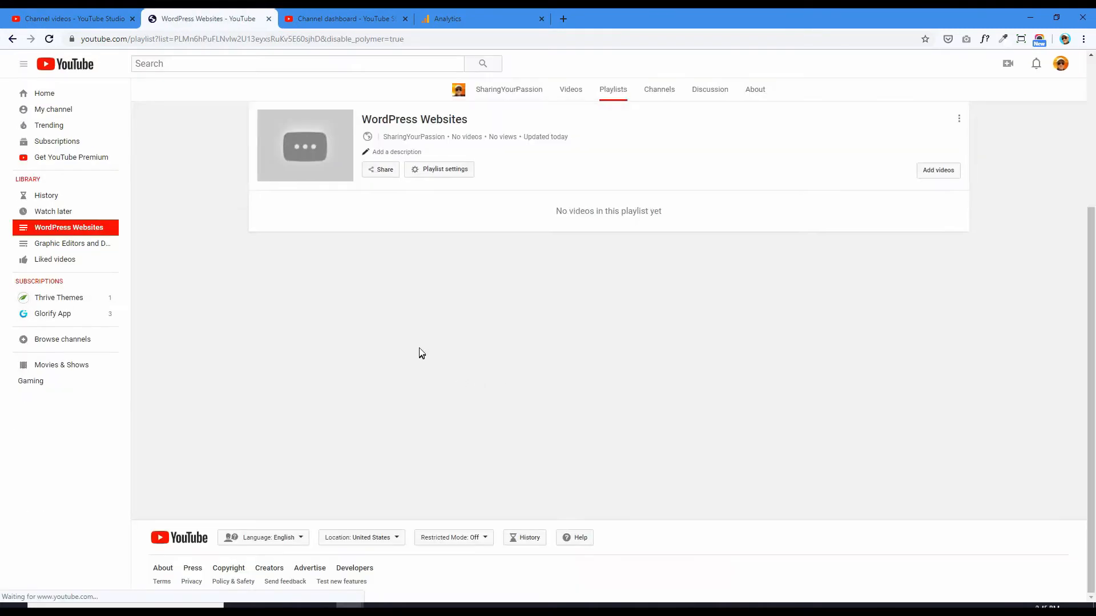
click(941, 171)
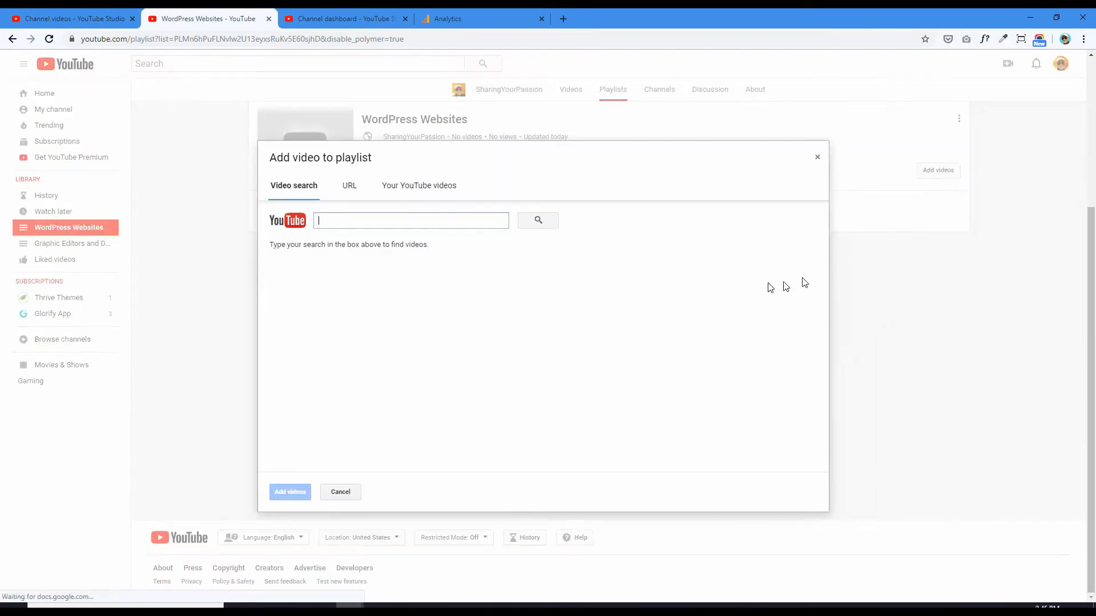
click(428, 196)
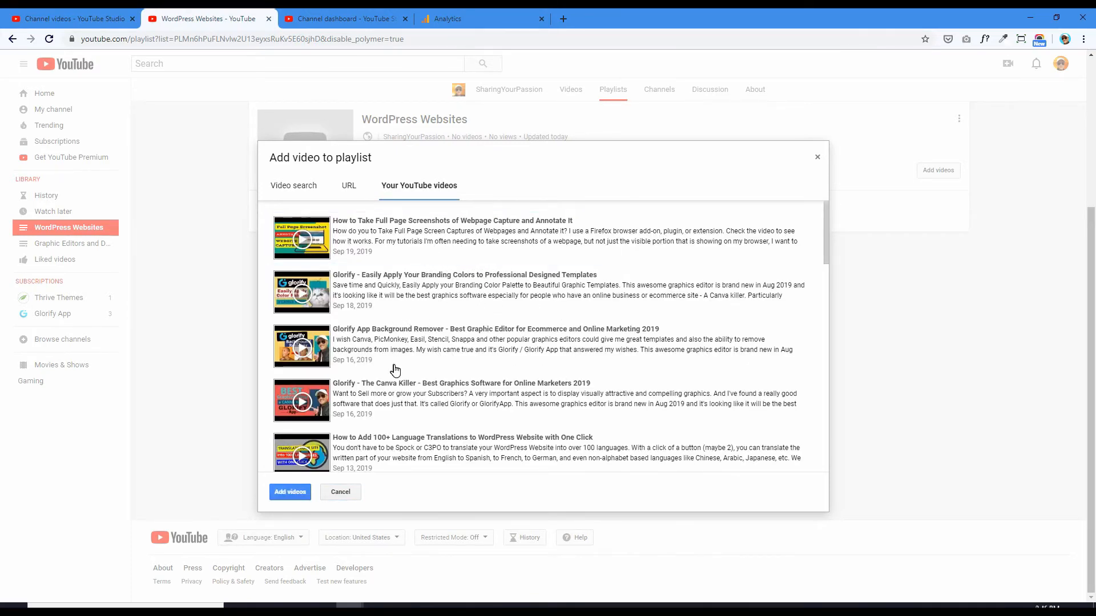
scroll(395, 369, down, 3)
scroll(398, 371, down, 10)
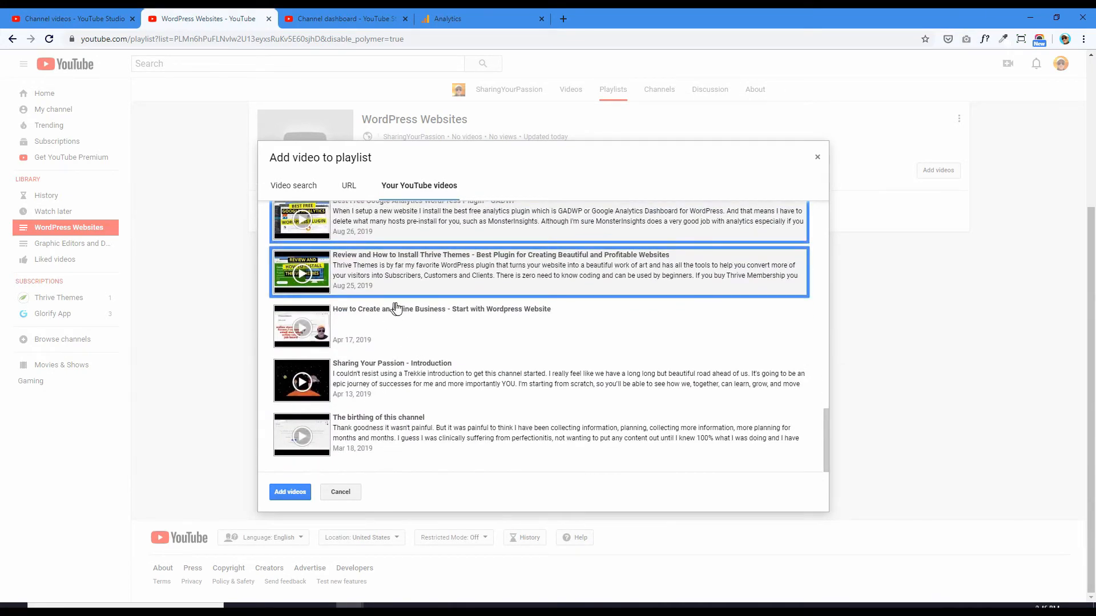
click(289, 492)
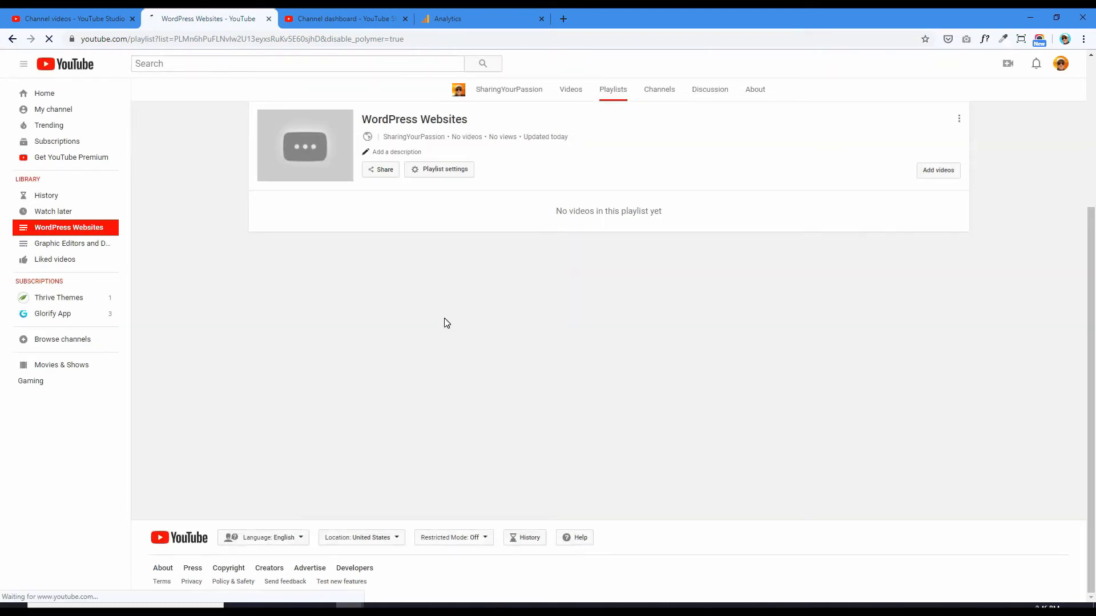
scroll(600, 361, down, 4)
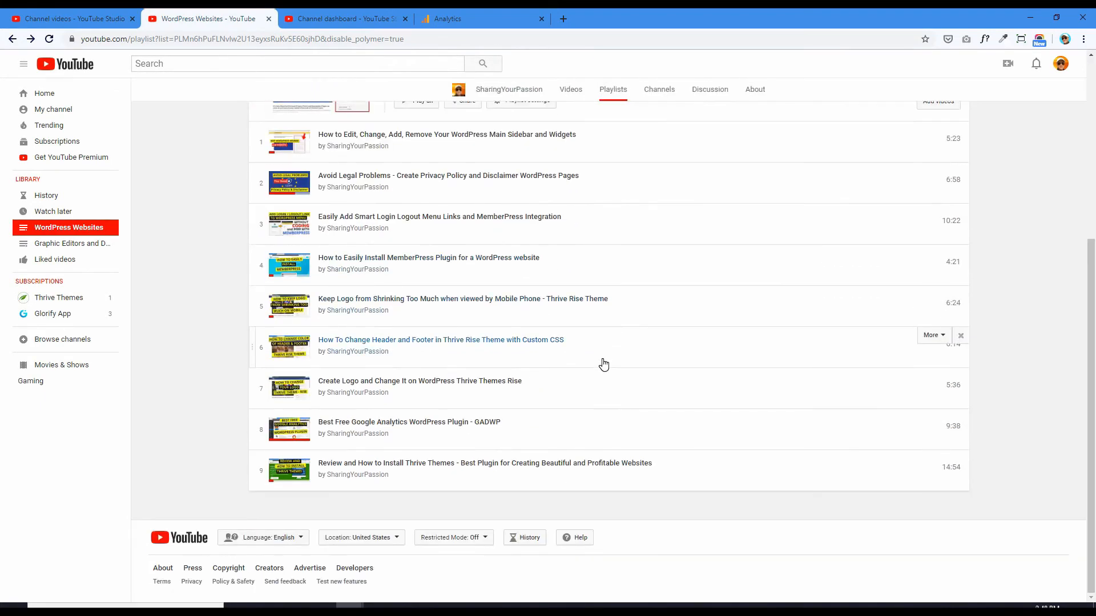
scroll(603, 364, up, 5)
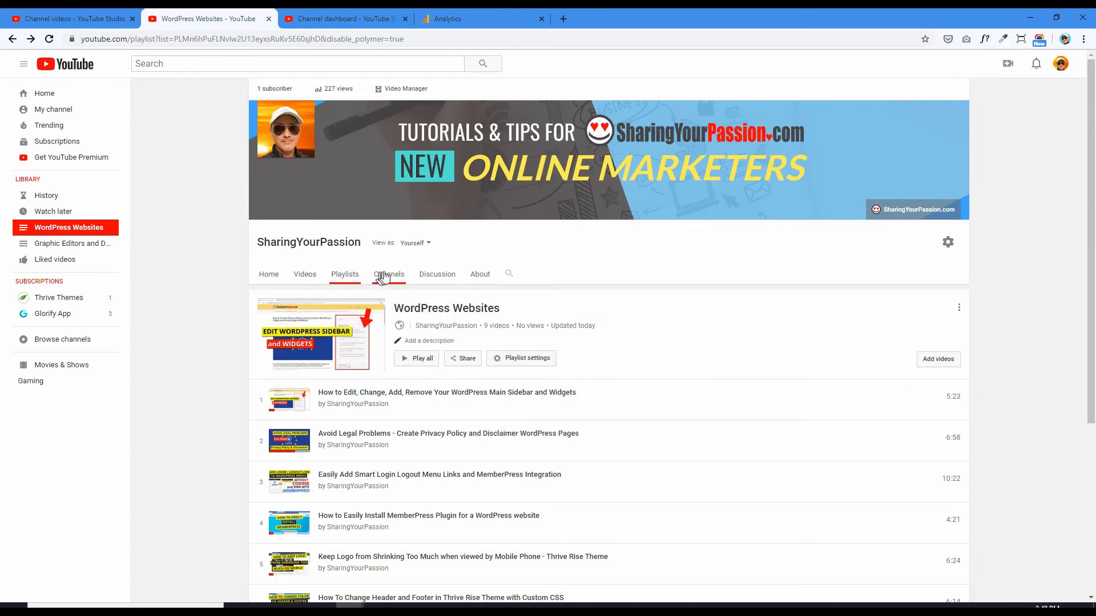
Add a section to the channel's home page showing the single playlist Graphic Editors and Design as a horizontal row.
key(alt+Left)
click(557, 473)
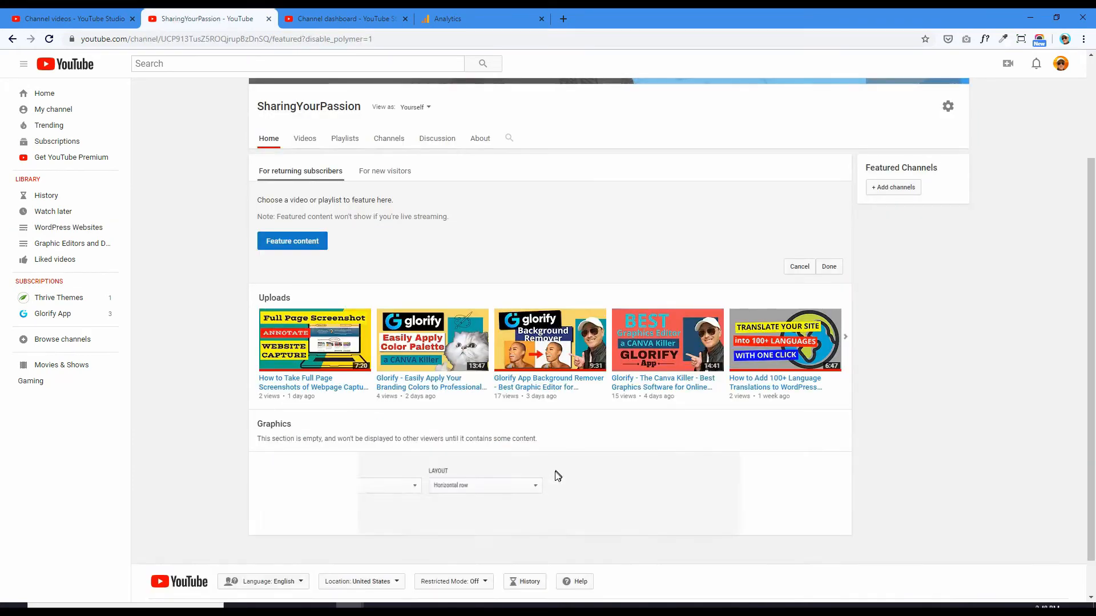
scroll(367, 423, down, 1)
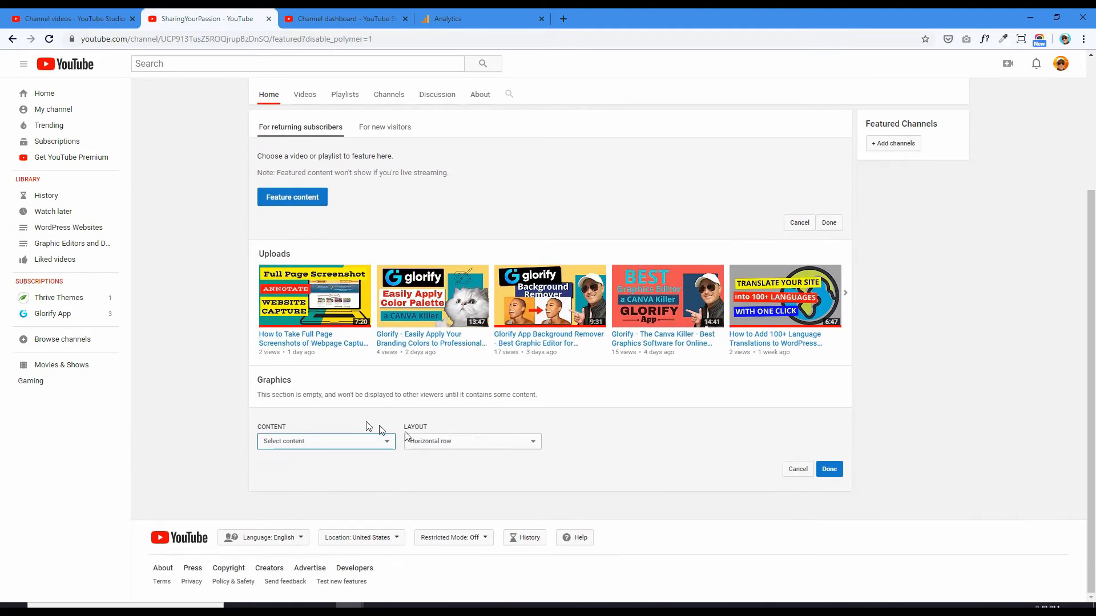
click(287, 443)
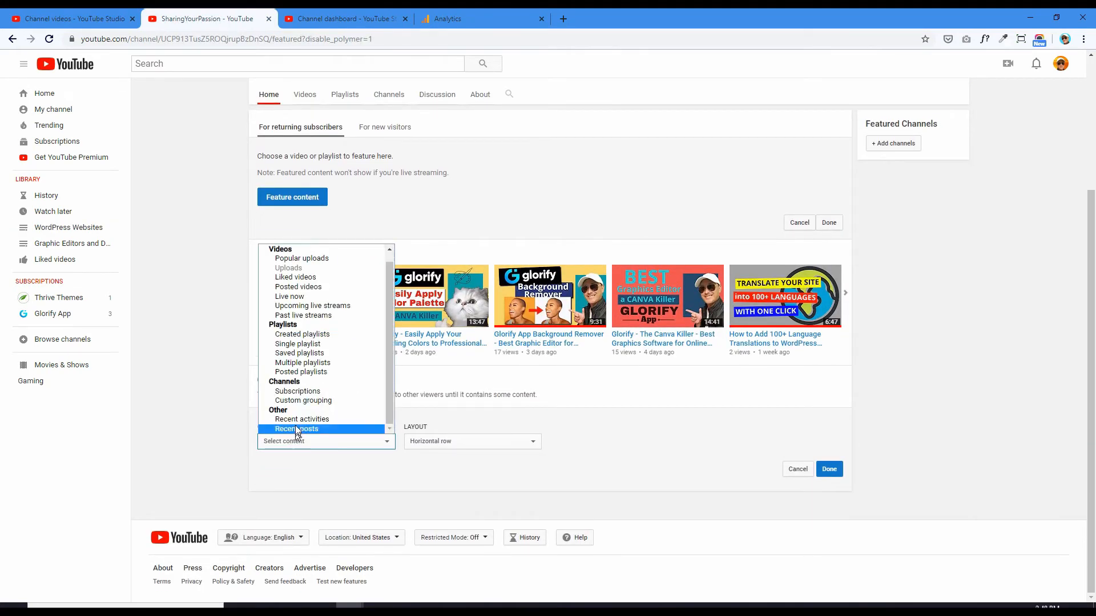
click(294, 344)
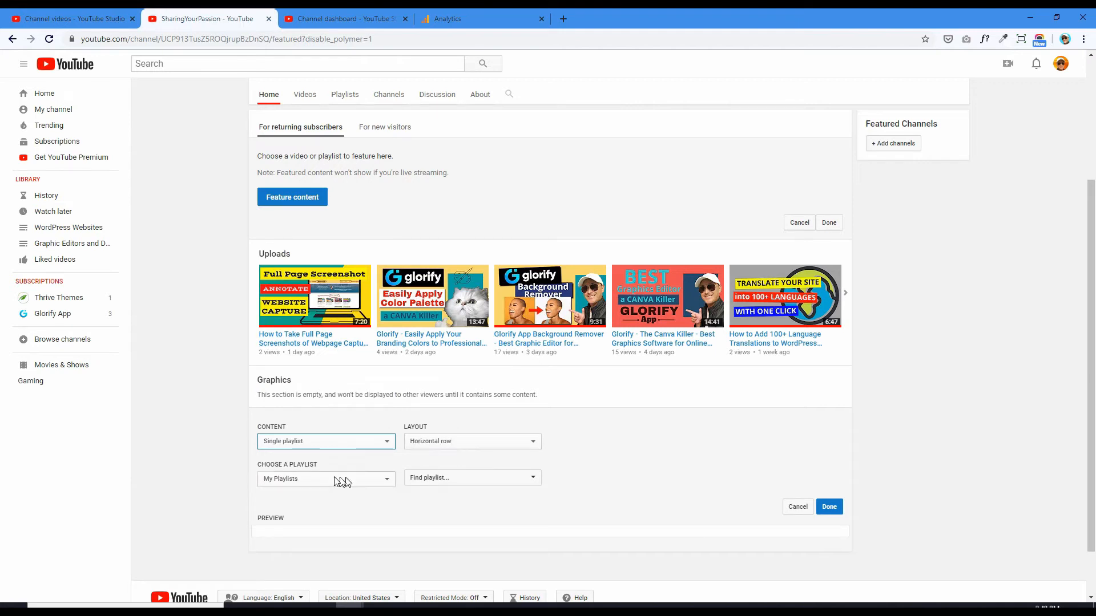
click(470, 479)
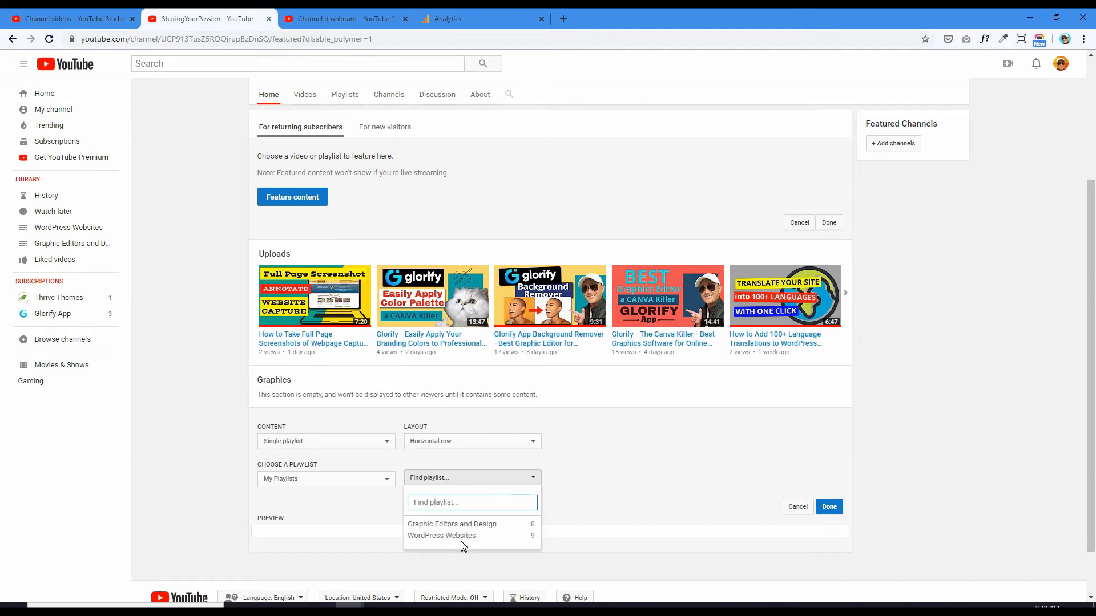
click(436, 525)
click(829, 507)
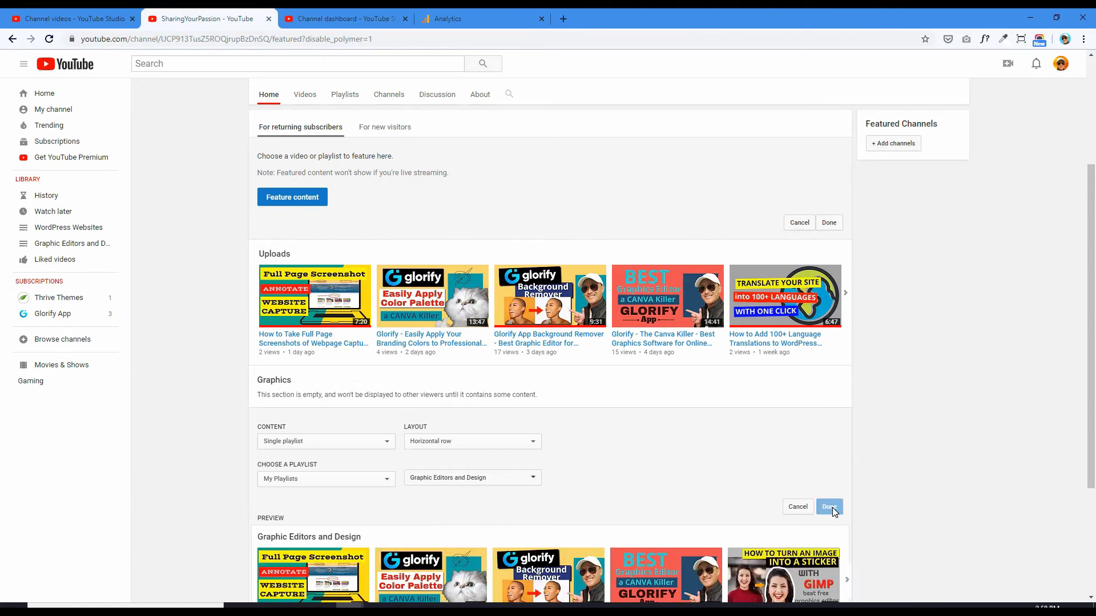
Add another single-playlist section below it on the channel home page, showing WordPress Websites as a horizontal row.
scroll(363, 429, down, 2)
scroll(196, 254, up, 3)
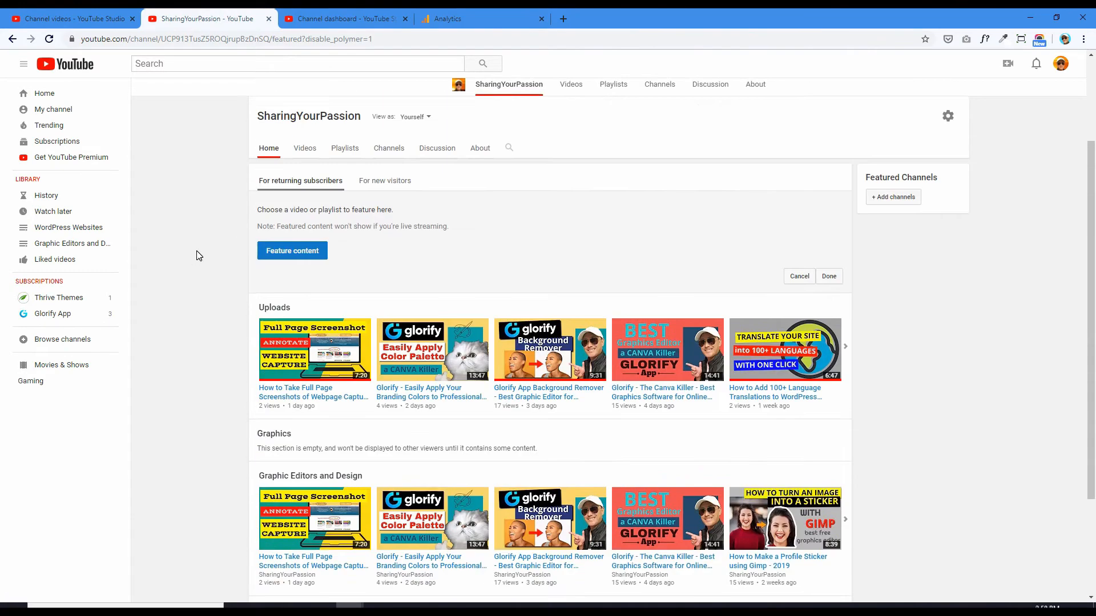
scroll(210, 269, down, 1)
scroll(415, 500, down, 2)
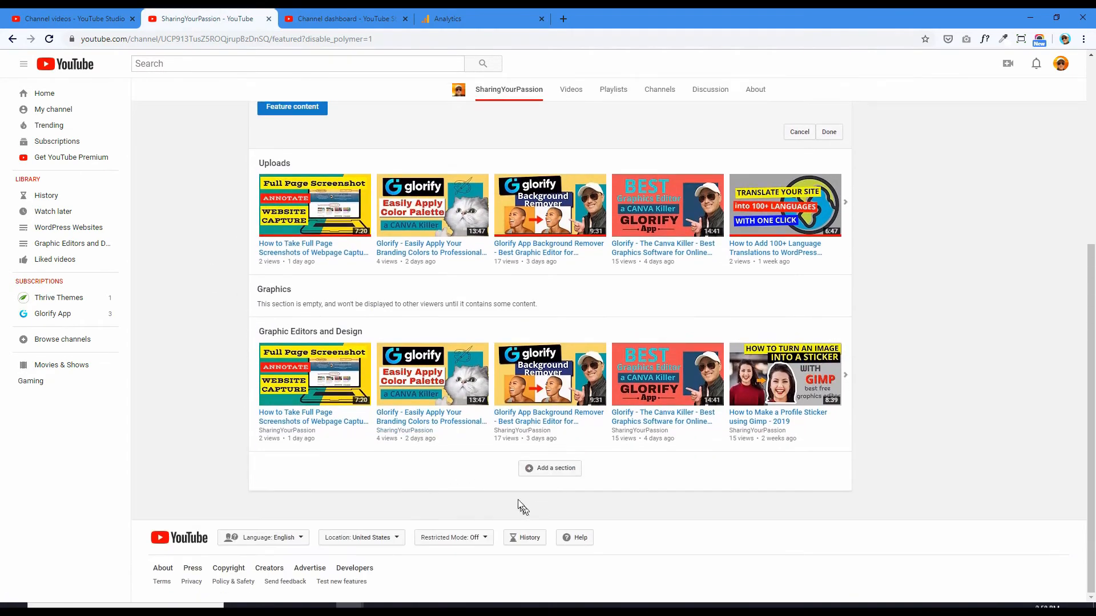
click(552, 469)
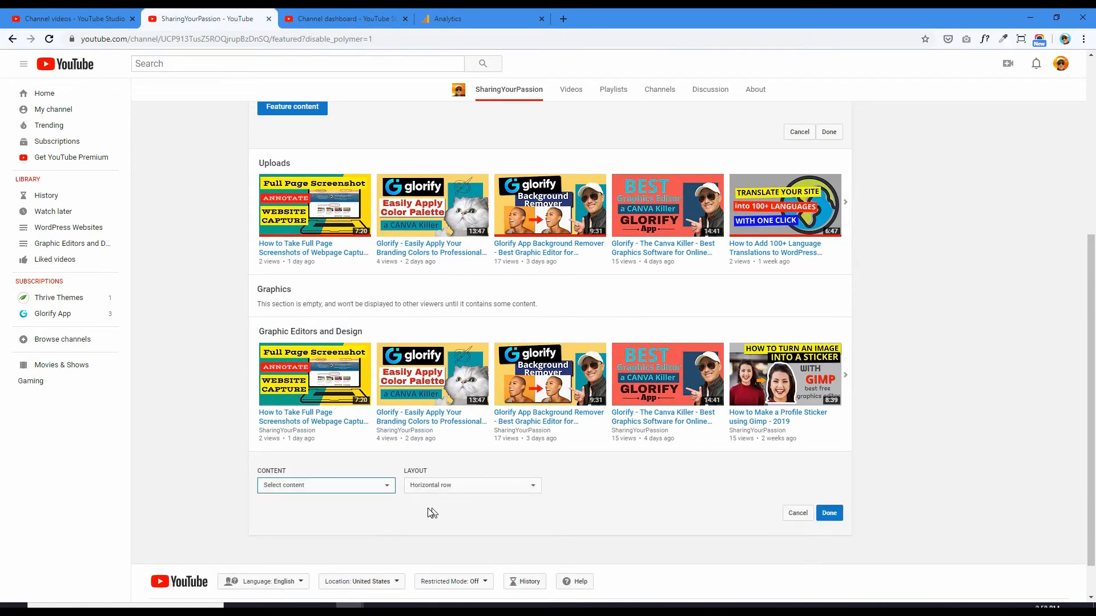
click(345, 487)
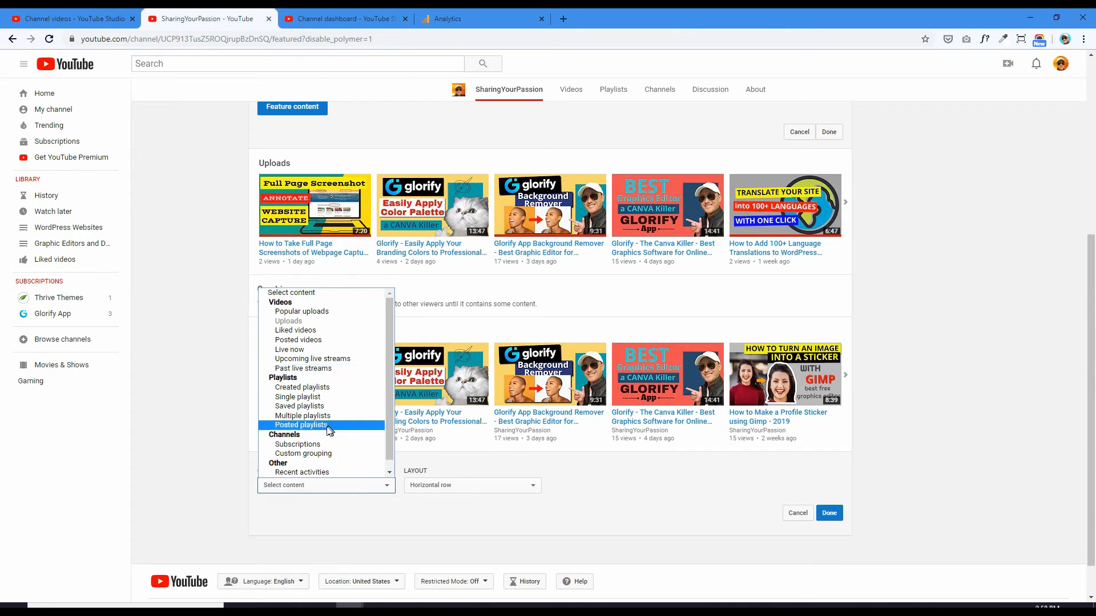
click(308, 398)
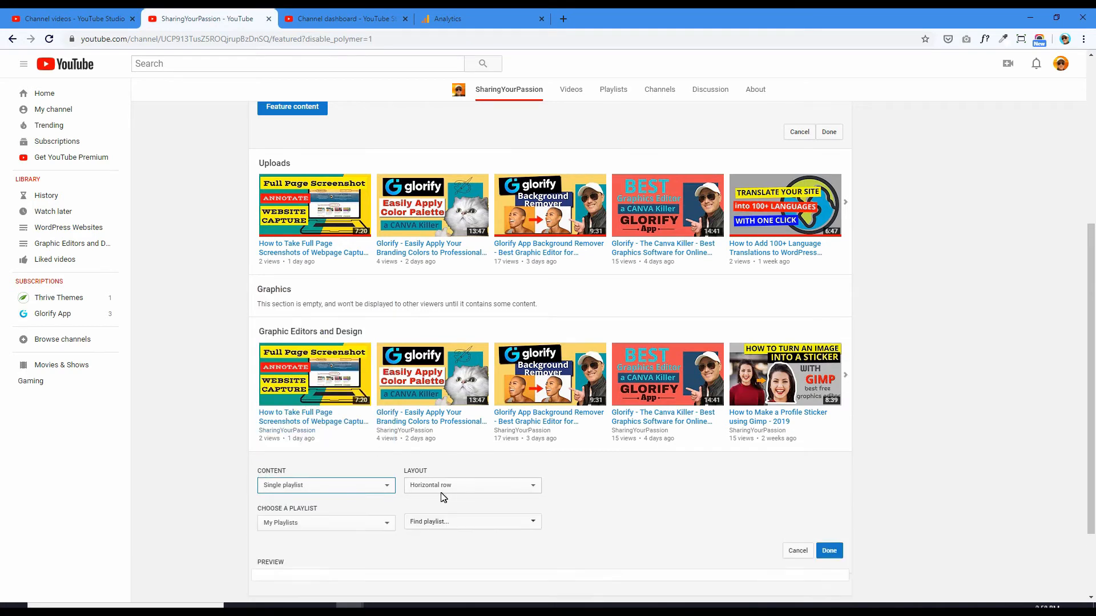
click(450, 522)
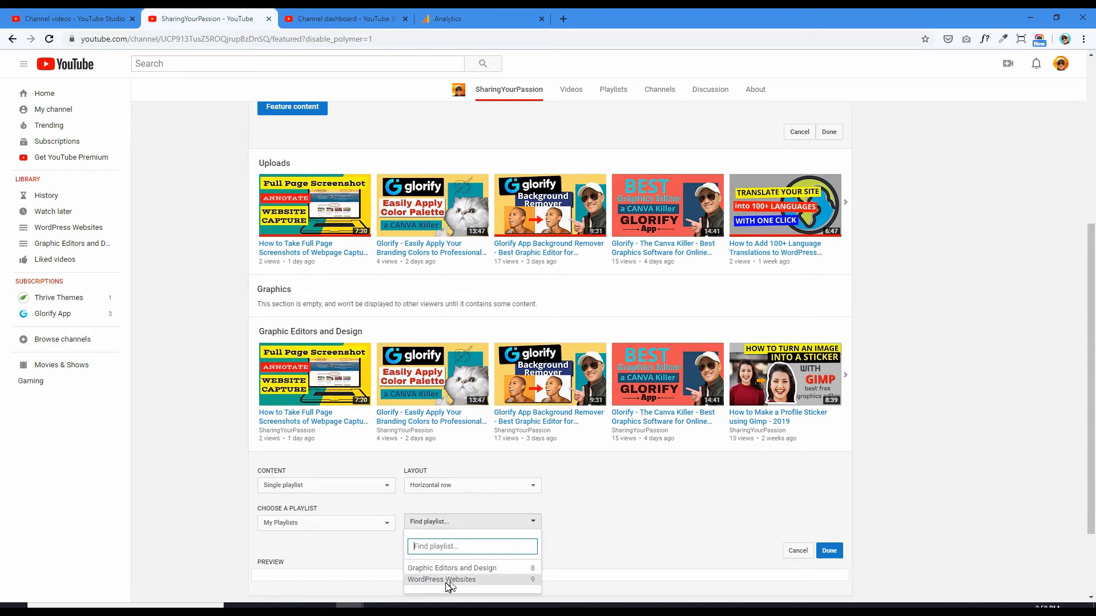
scroll(504, 533, down, 3)
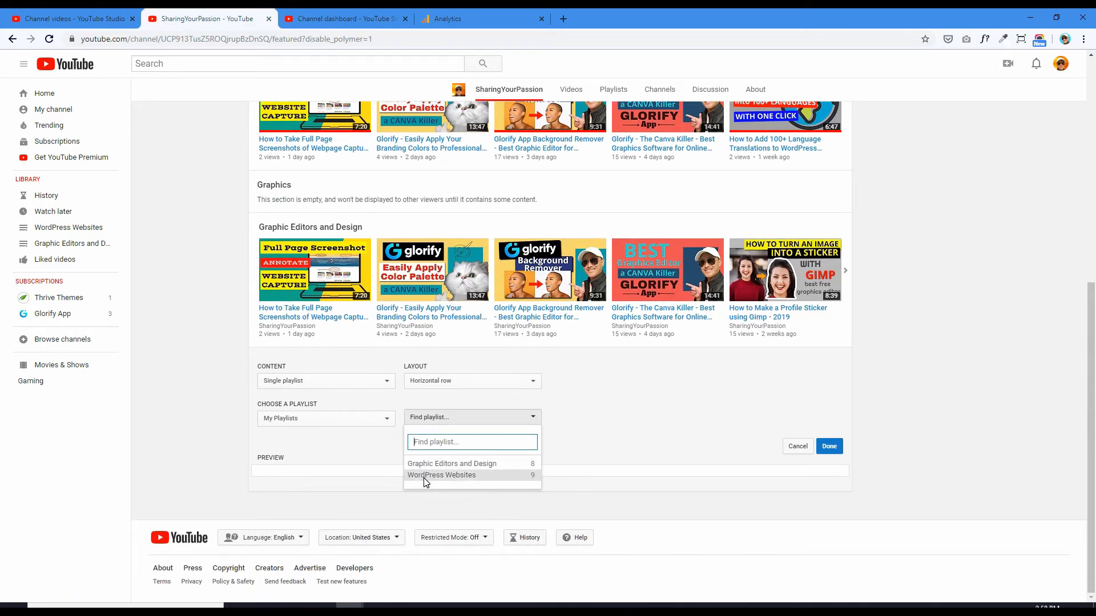
click(440, 476)
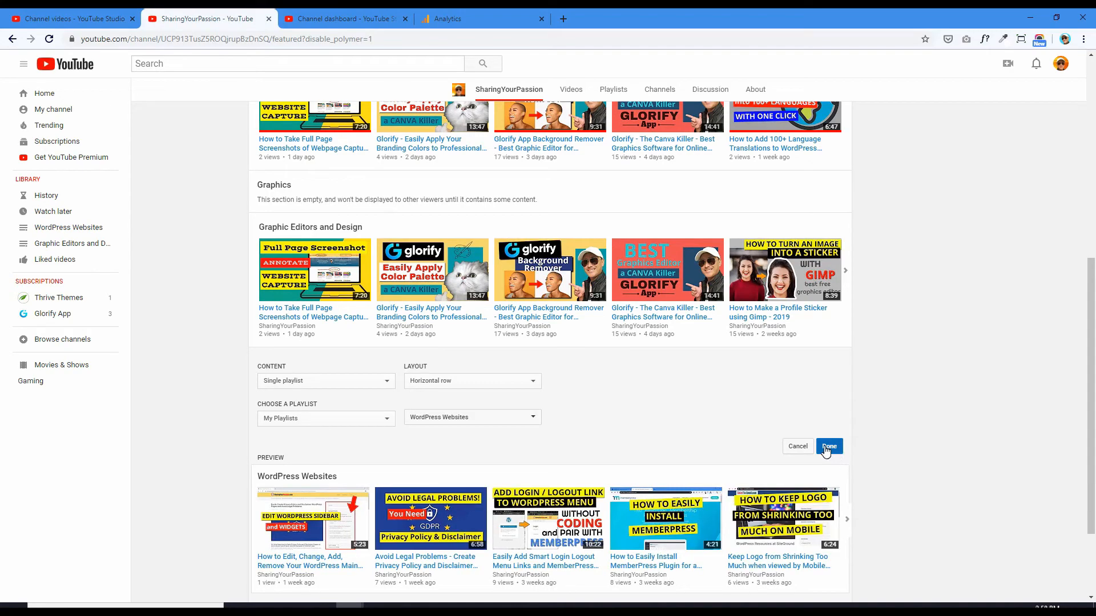
click(828, 446)
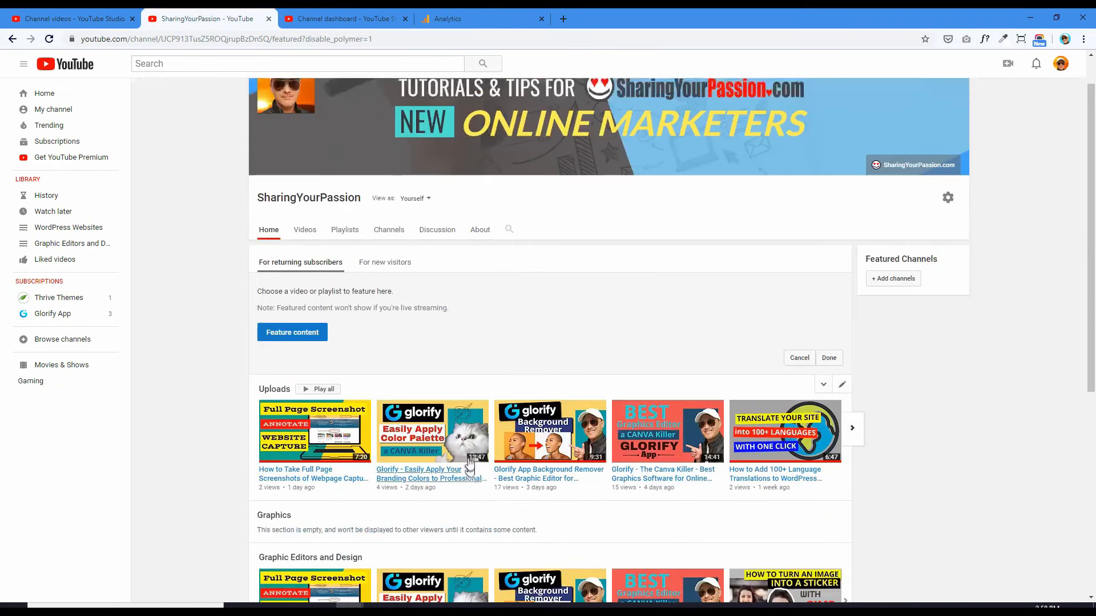
scroll(467, 450, down, 5)
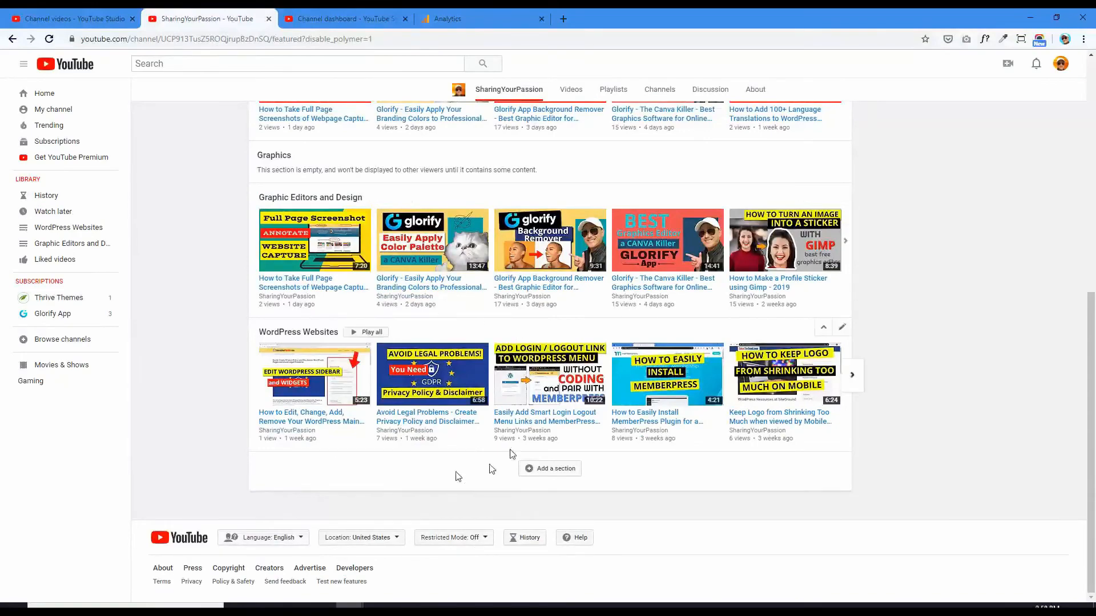
Switch to the signed-out Firefox window and examine how the Uploads and playlist sections look to visitors on the channel home page.
key(alt+Tab)
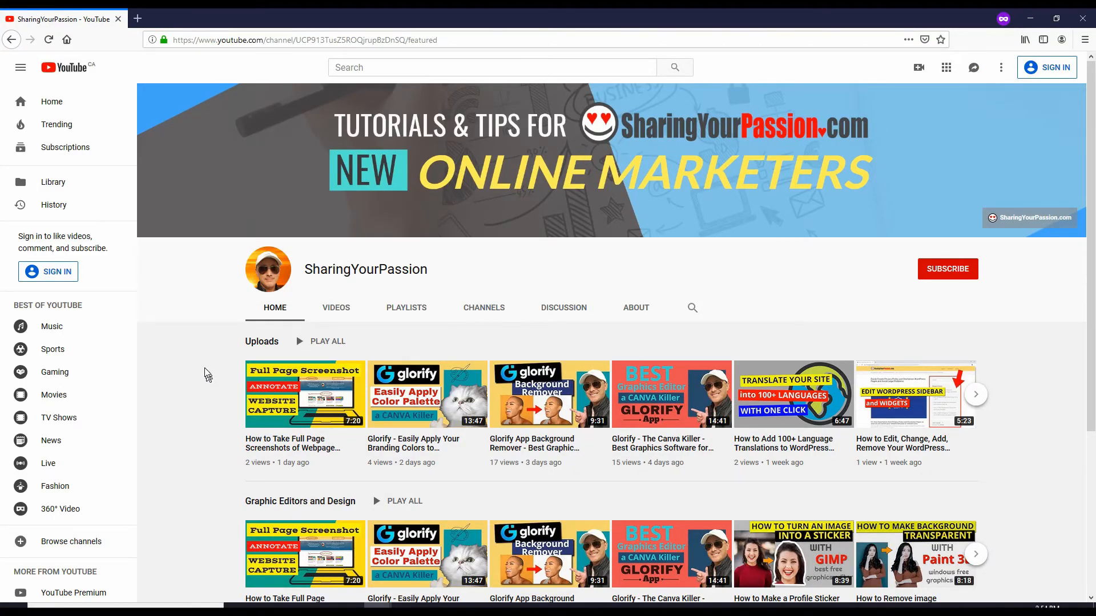
scroll(196, 369, down, 2)
scroll(195, 370, up, 2)
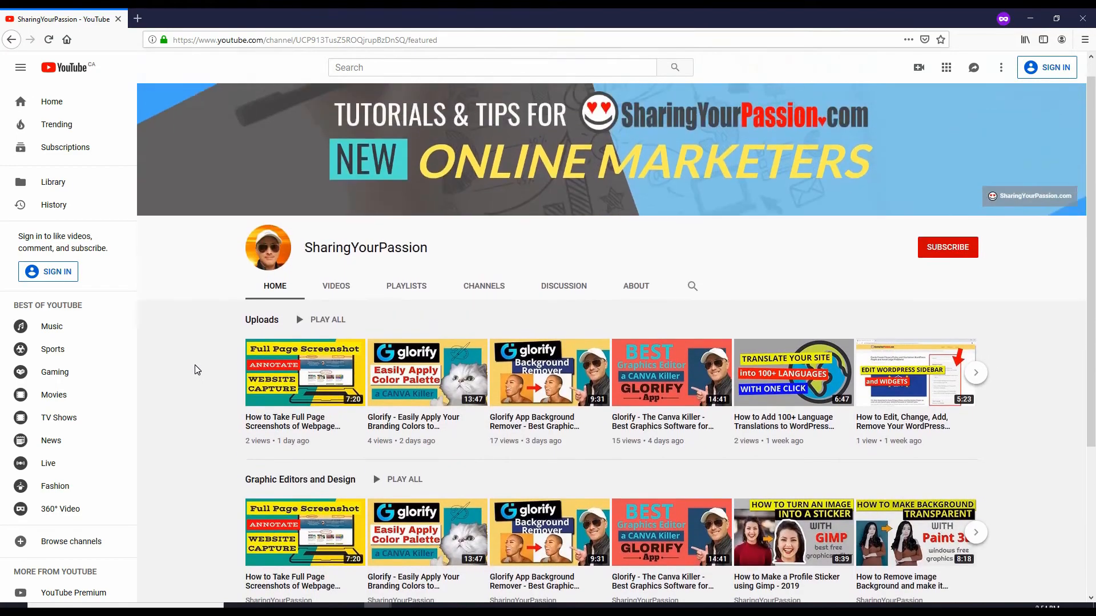
scroll(211, 366, down, 2)
scroll(194, 385, down, 3)
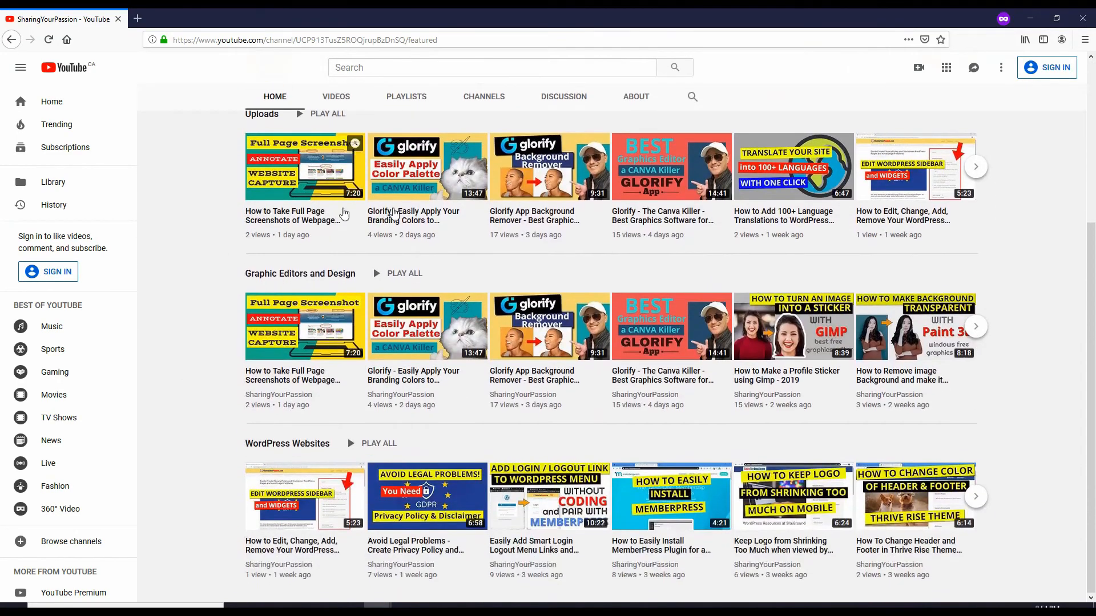
scroll(166, 385, up, 2)
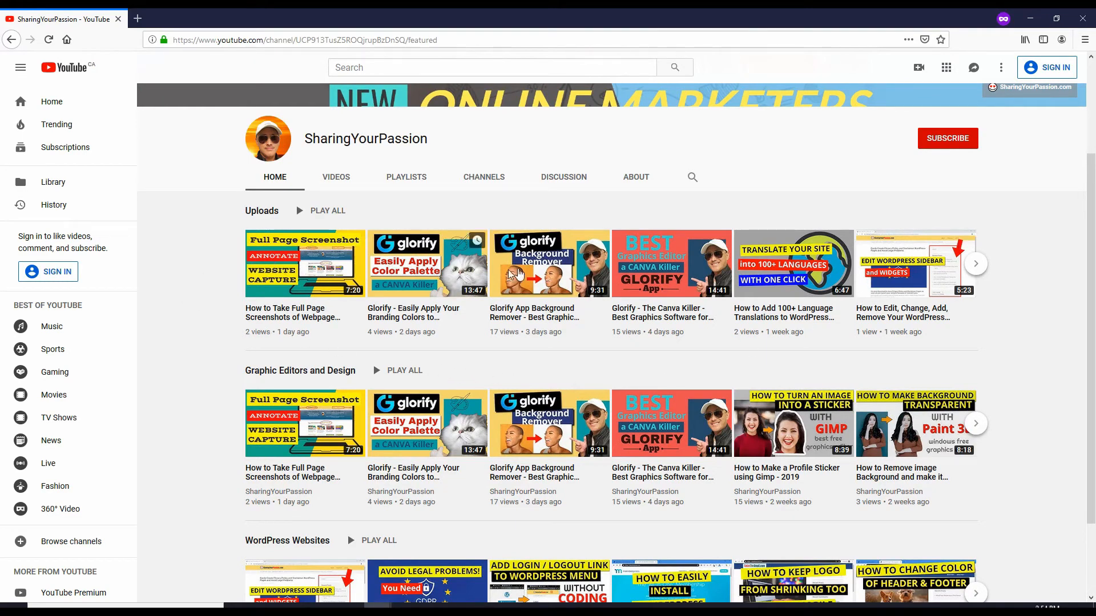
scroll(217, 400, down, 1)
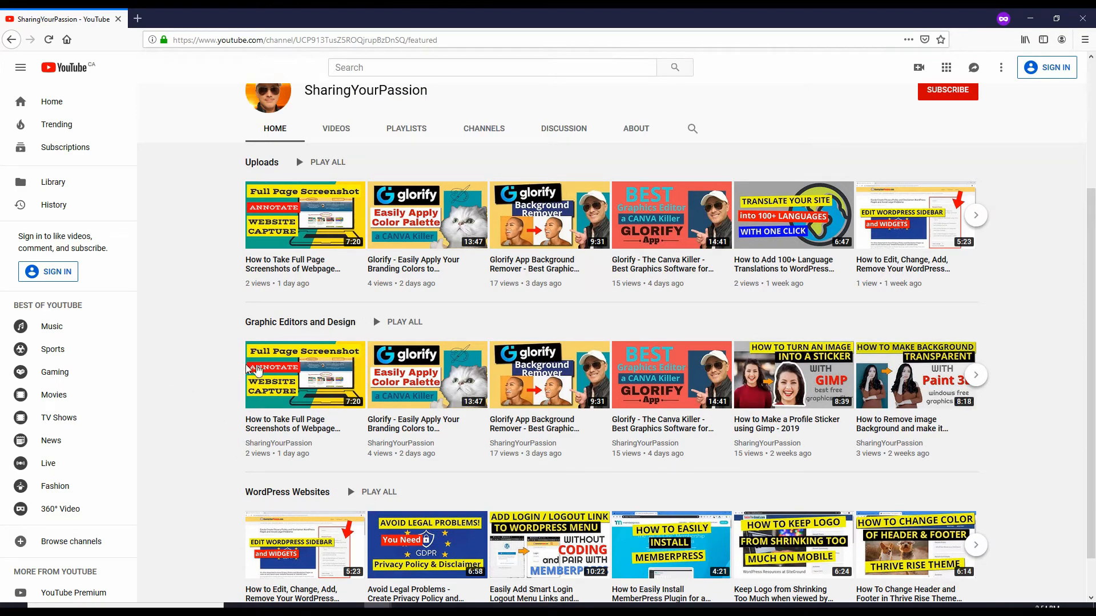
scroll(228, 421, down, 1)
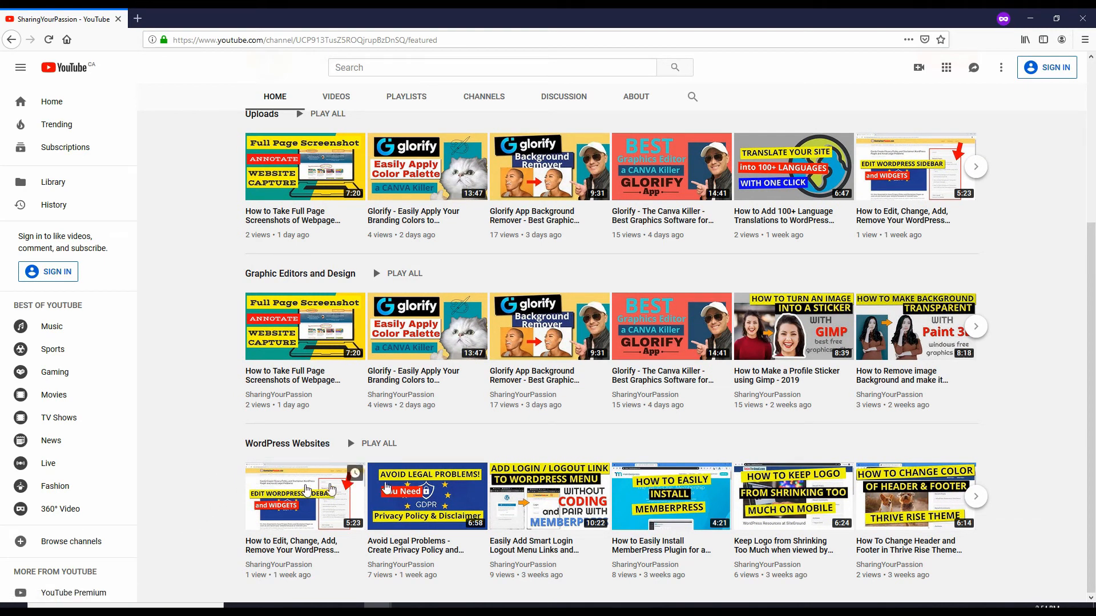
scroll(605, 400, up, 5)
scroll(645, 425, down, 3)
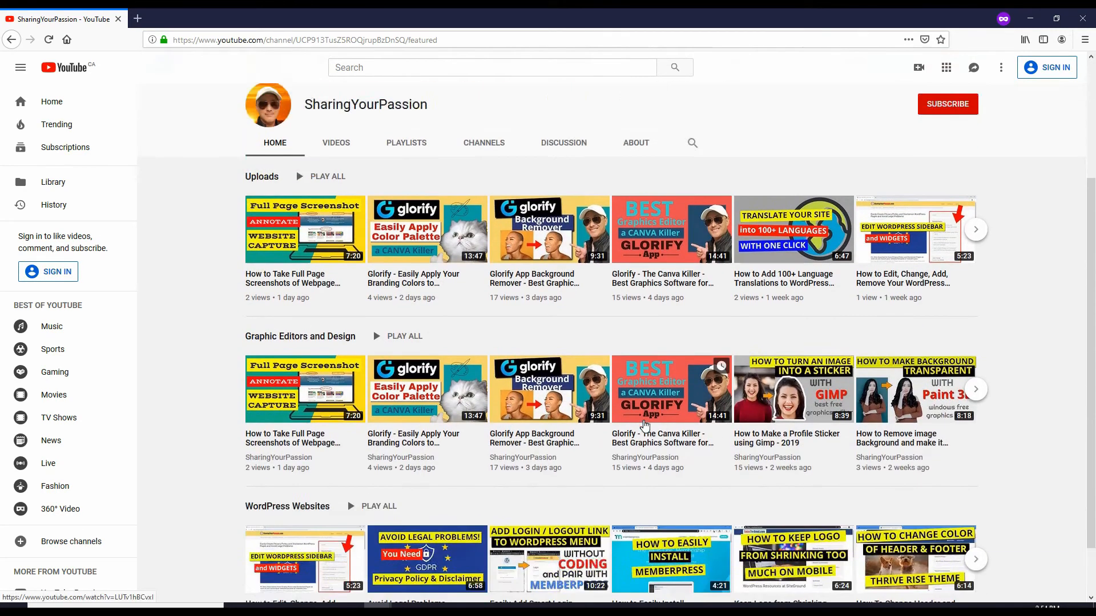
scroll(645, 425, down, 1)
scroll(645, 425, up, 3)
scroll(648, 422, down, 3)
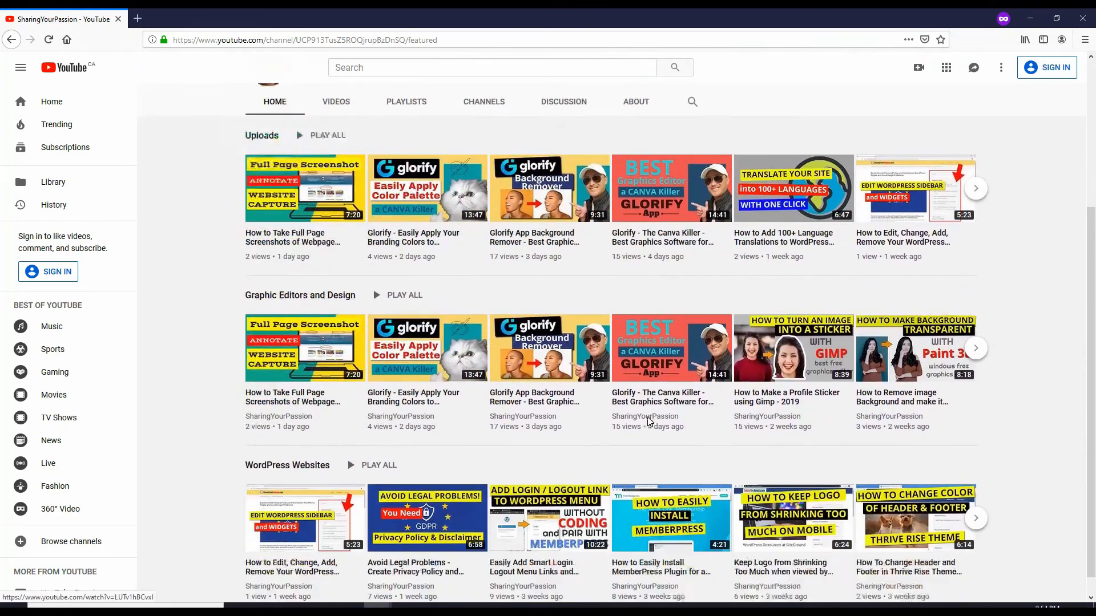
scroll(648, 423, down, 1)
scroll(649, 448, up, 3)
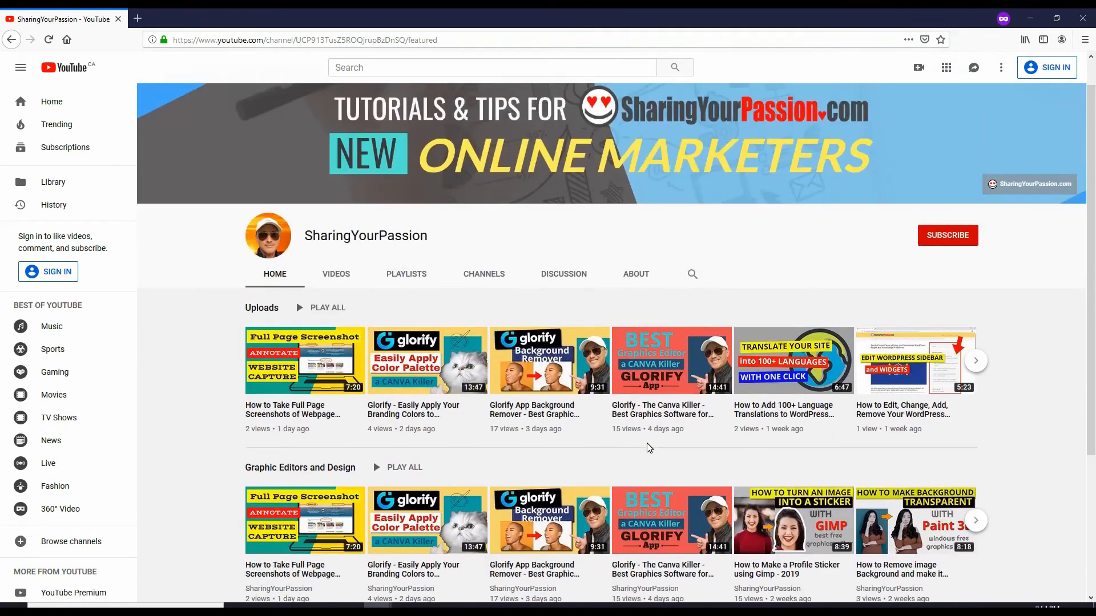
scroll(648, 448, down, 3)
scroll(468, 366, up, 3)
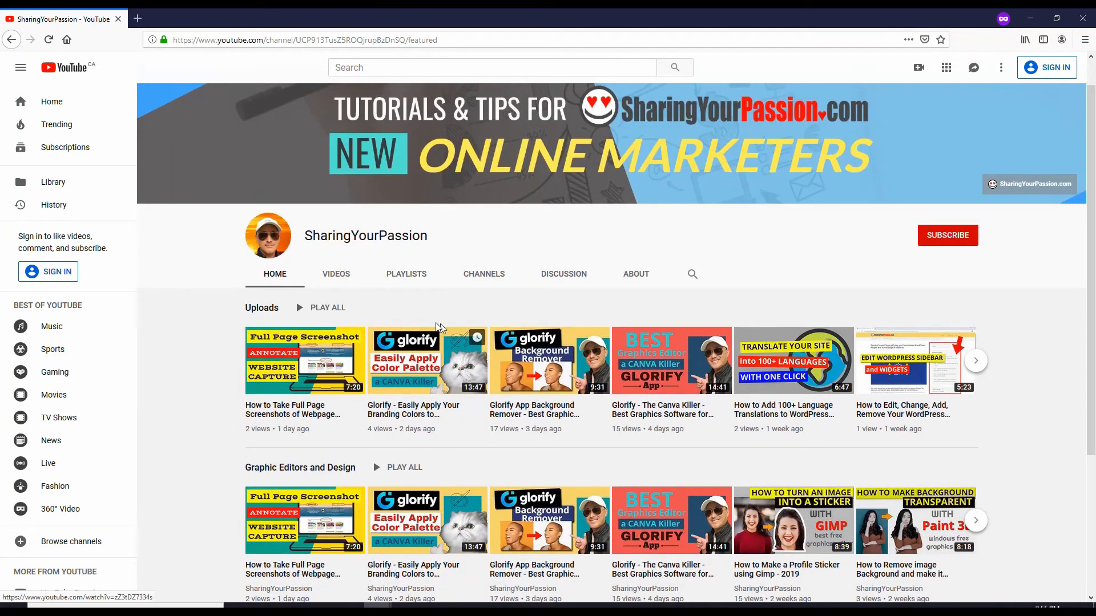
scroll(593, 320, down, 3)
scroll(595, 366, up, 2)
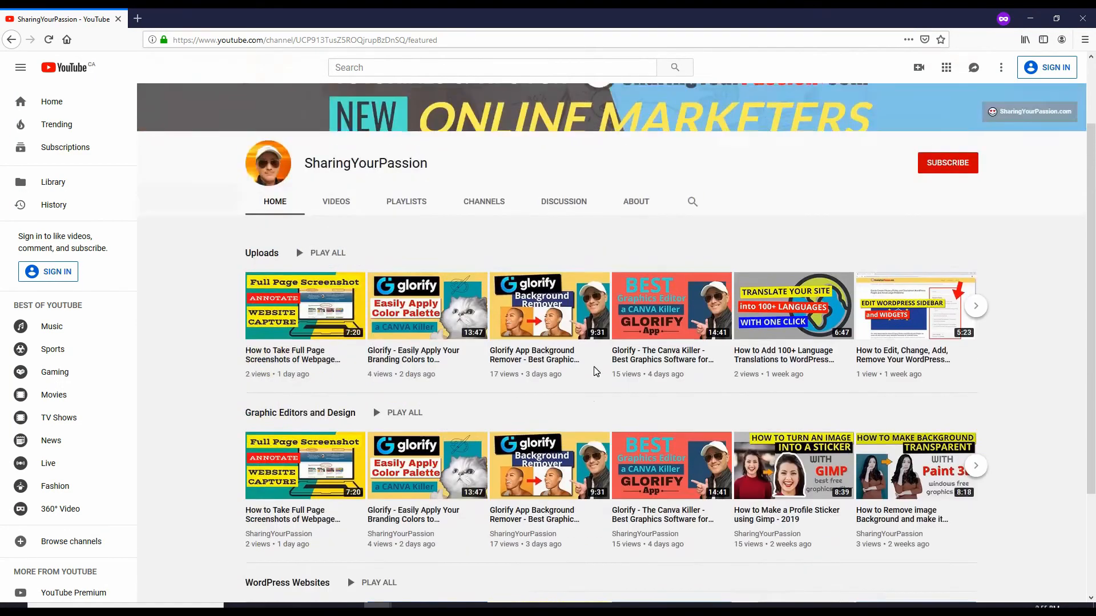
scroll(595, 371, up, 2)
scroll(571, 376, down, 3)
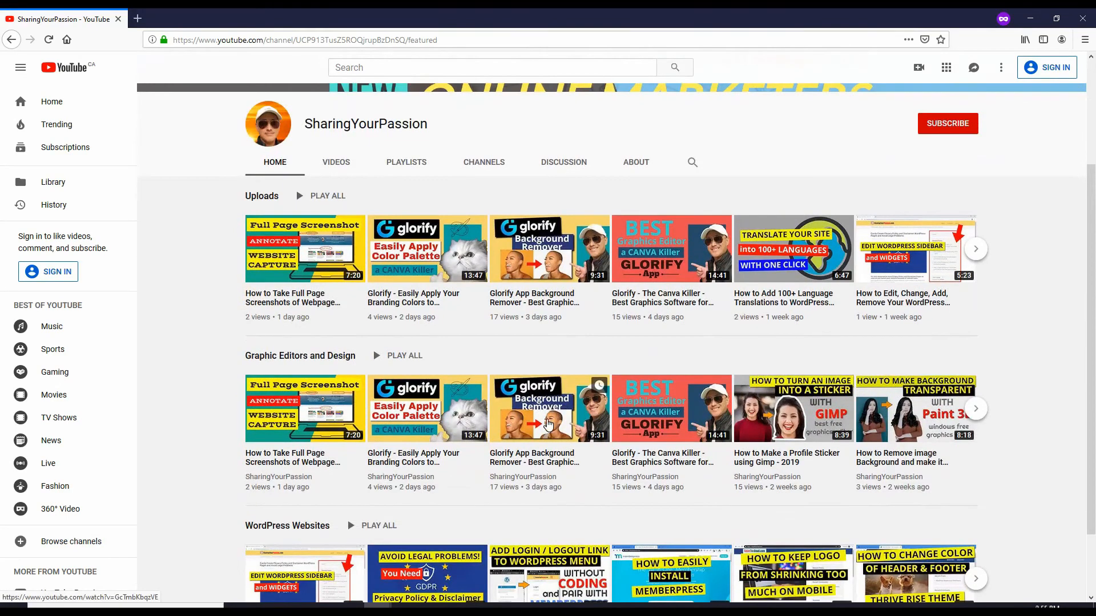
Review the channel banner and the Uploads, Graphic Editors and Design, and WordPress Websites rows on the public channel home page.
scroll(548, 424, down, 2)
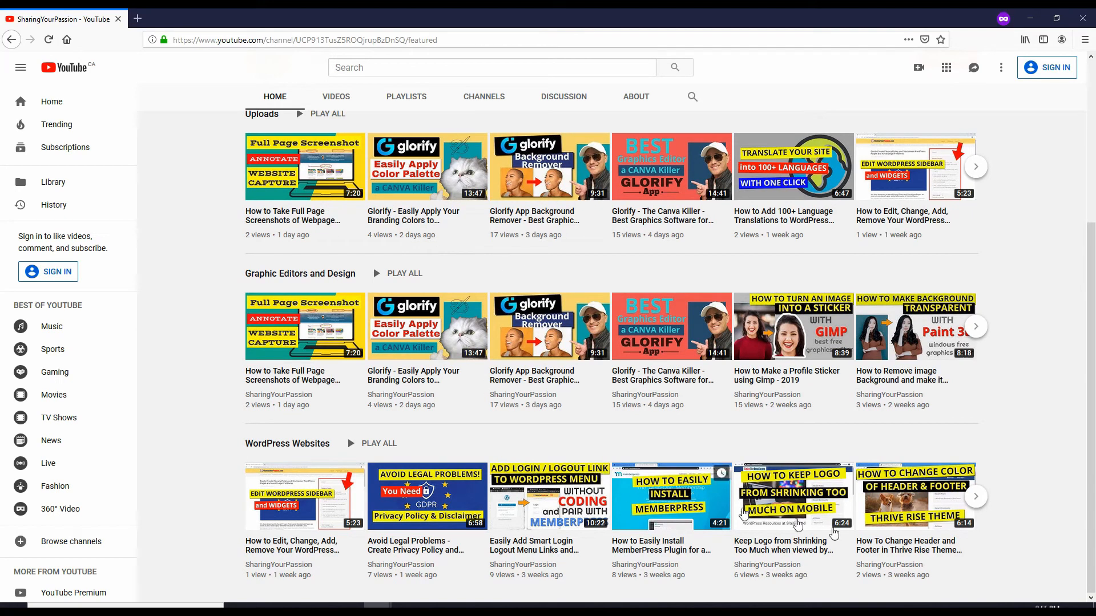
scroll(422, 343, up, 1)
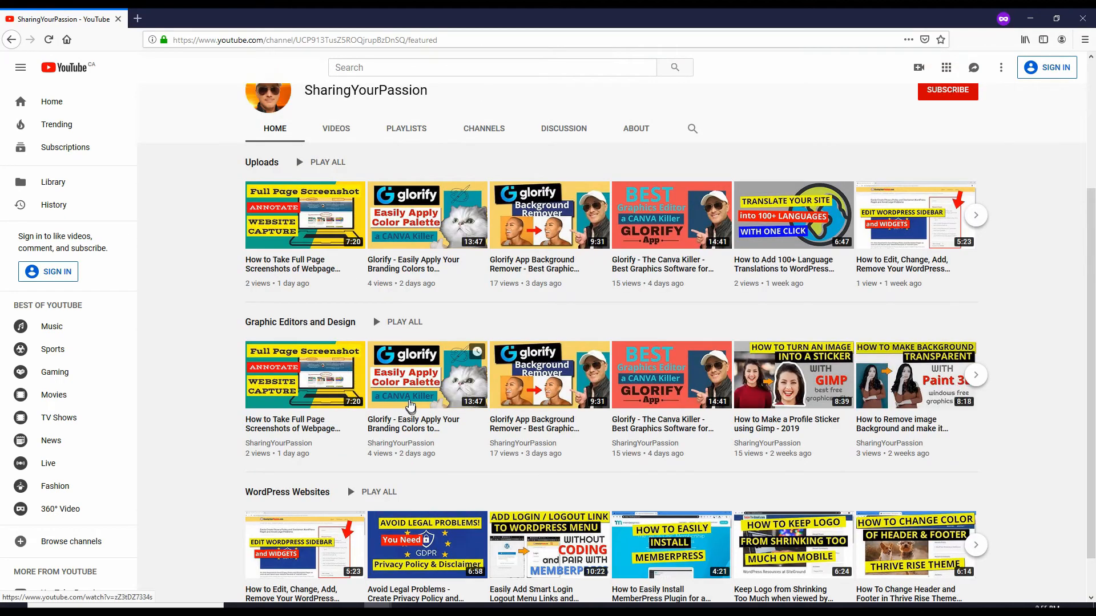
scroll(368, 376, down, 1)
scroll(367, 343, up, 3)
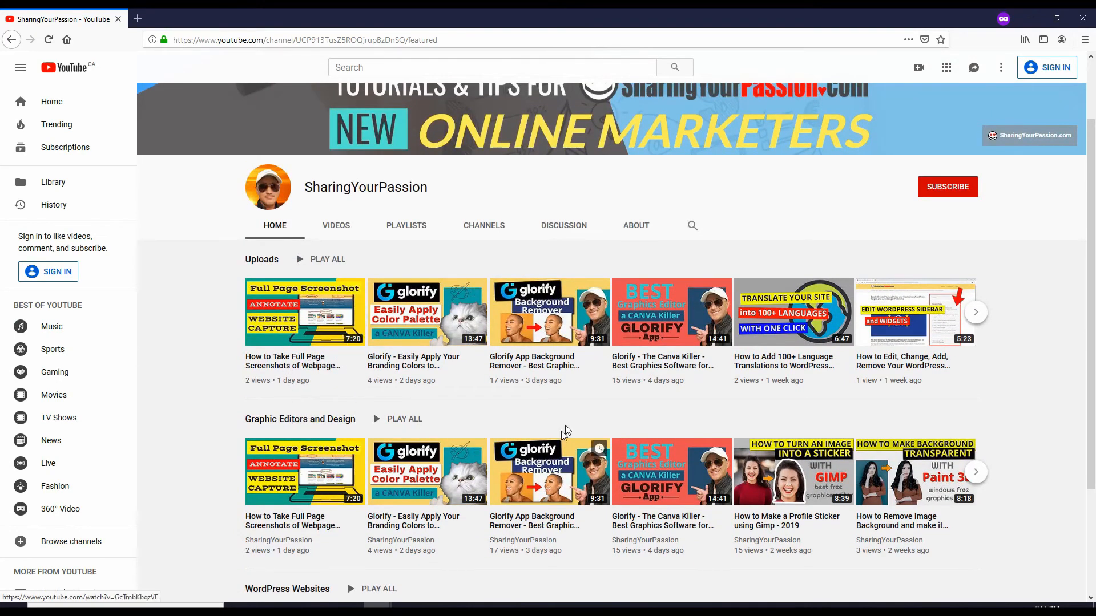
scroll(463, 368, down, 3)
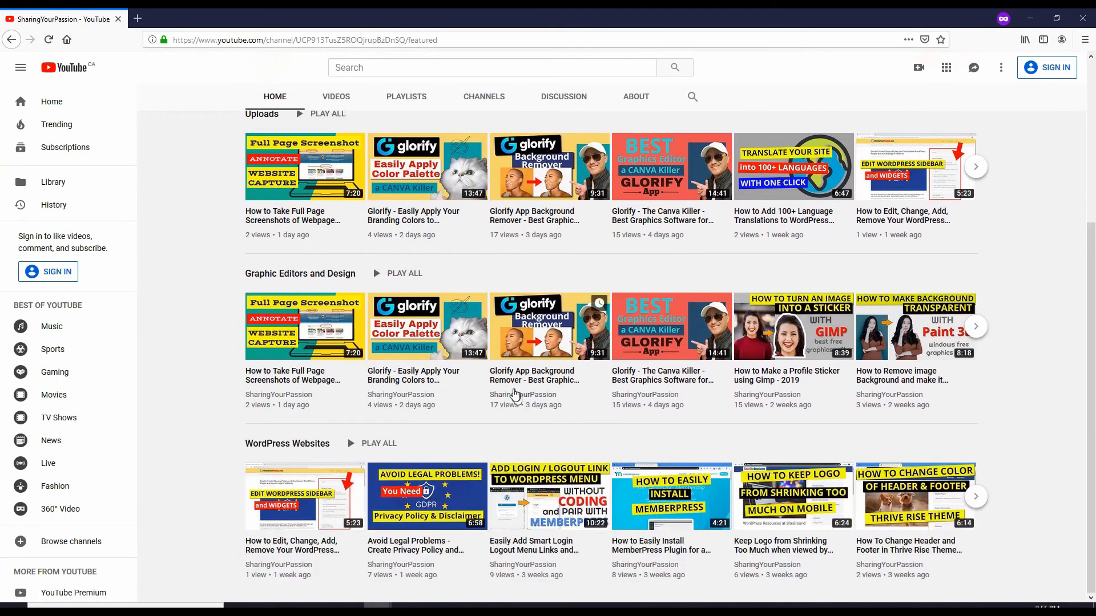
scroll(513, 394, up, 4)
scroll(346, 376, down, 3)
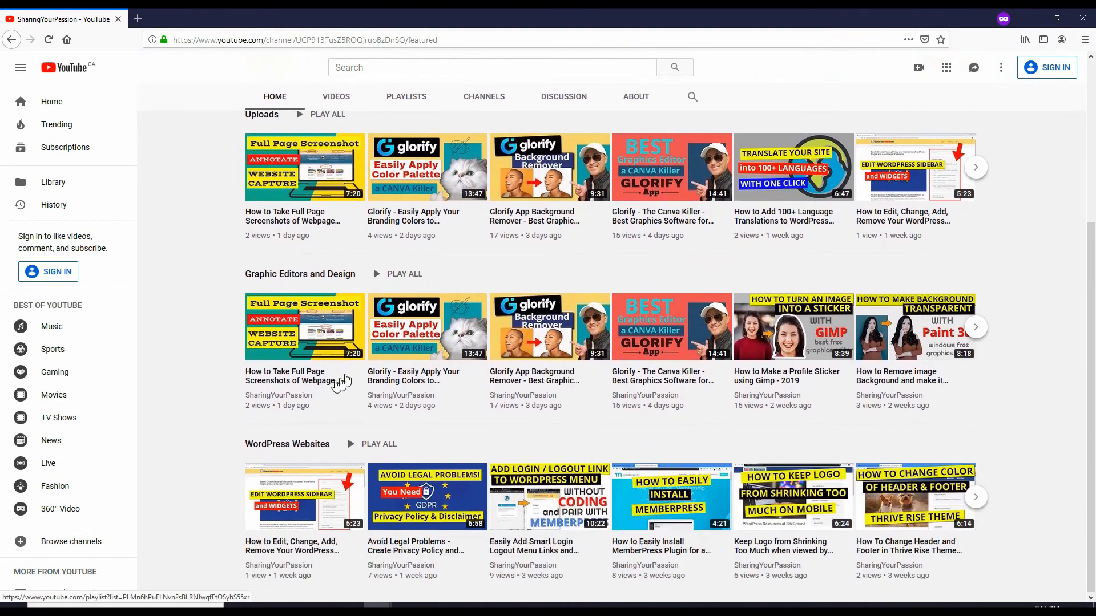
scroll(576, 336, up, 4)
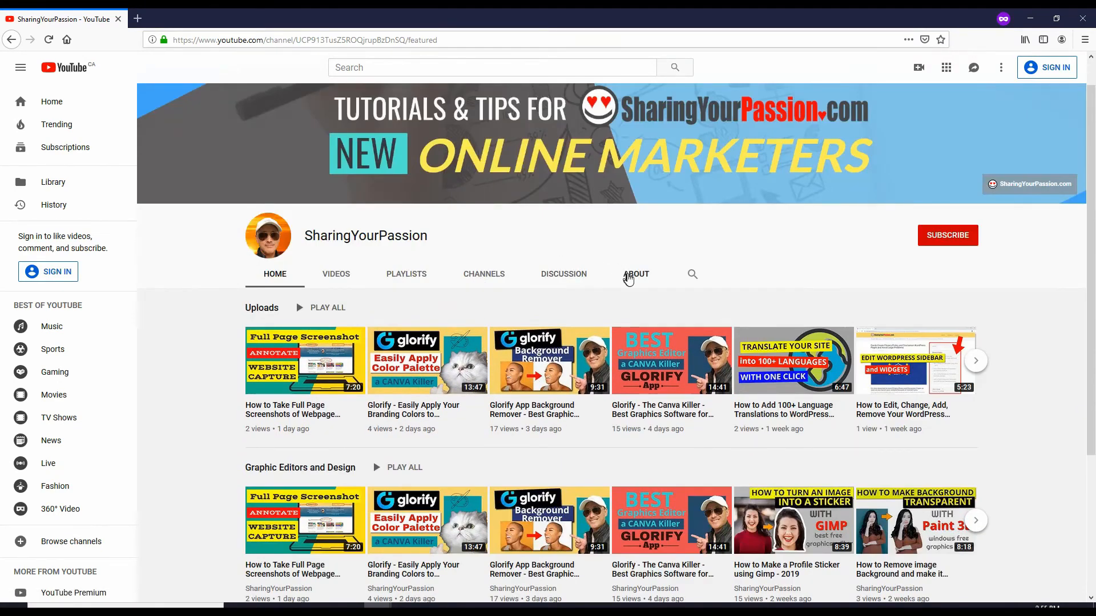
click(633, 277)
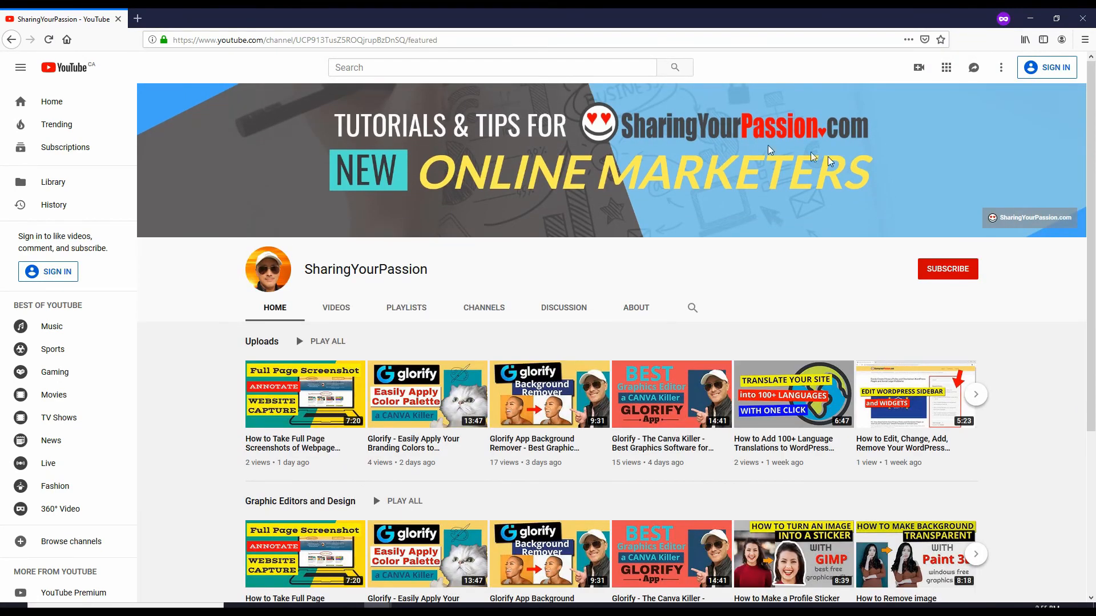
scroll(338, 302, down, 1)
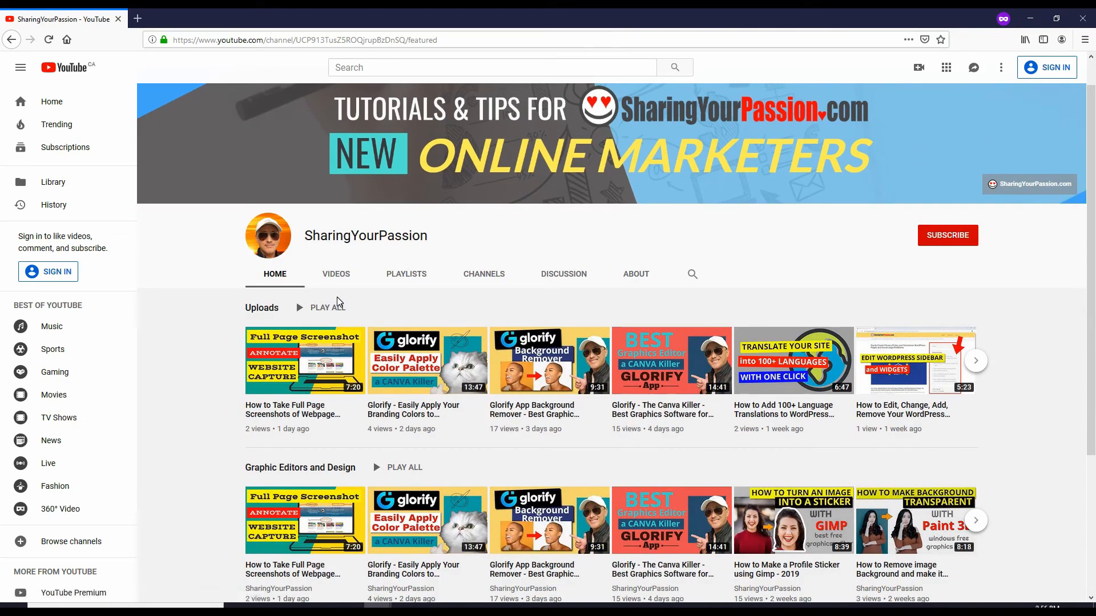
scroll(339, 300, down, 4)
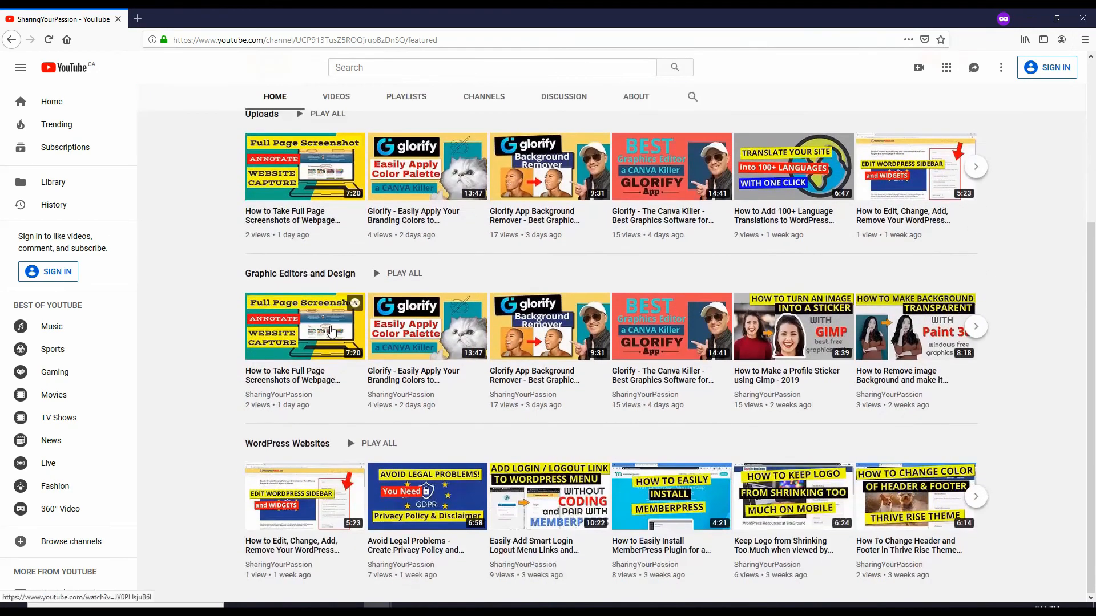